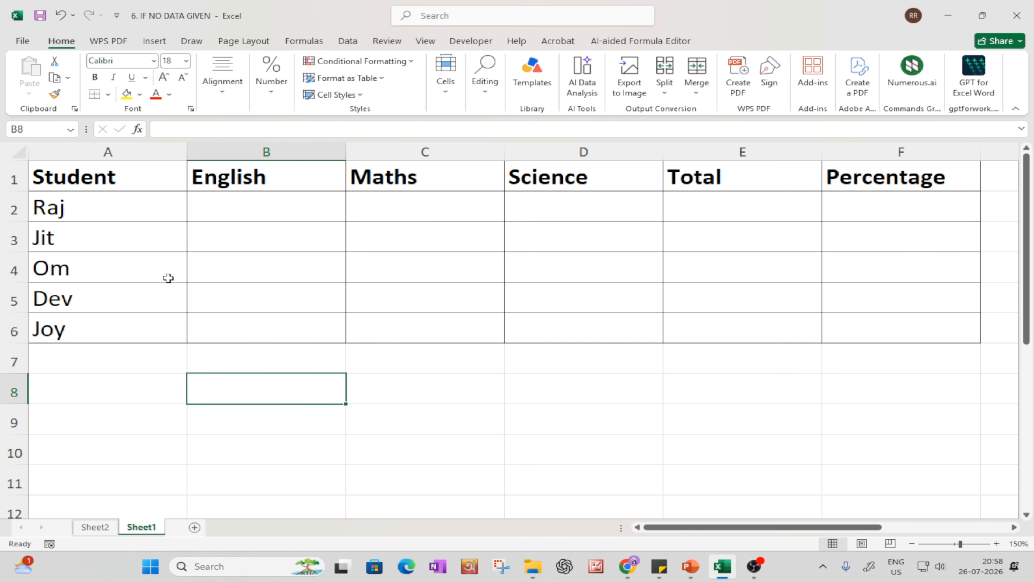
left_click(97, 203)
left_click(81, 237)
left_click(72, 275)
left_click(61, 310)
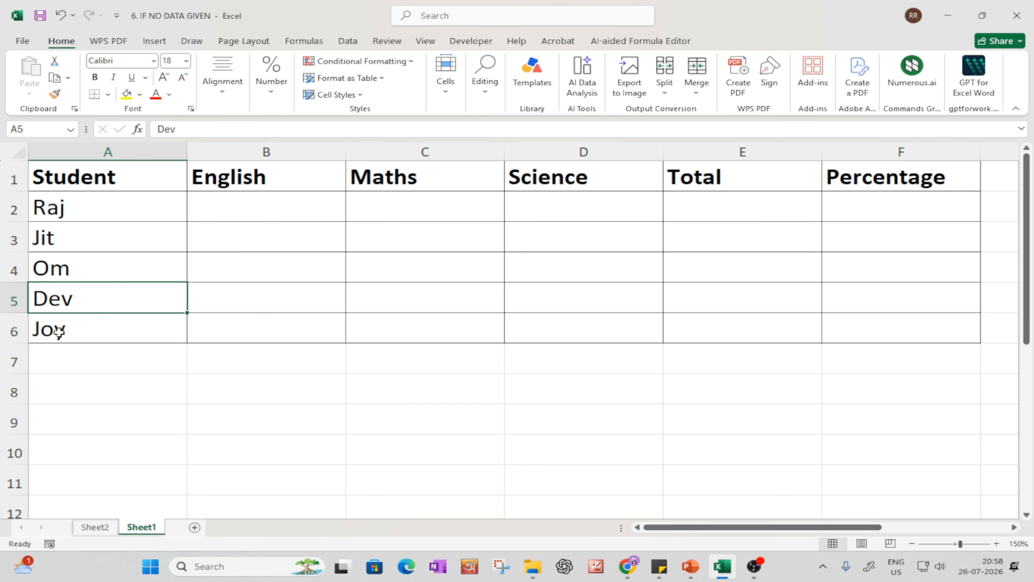
left_click(84, 332)
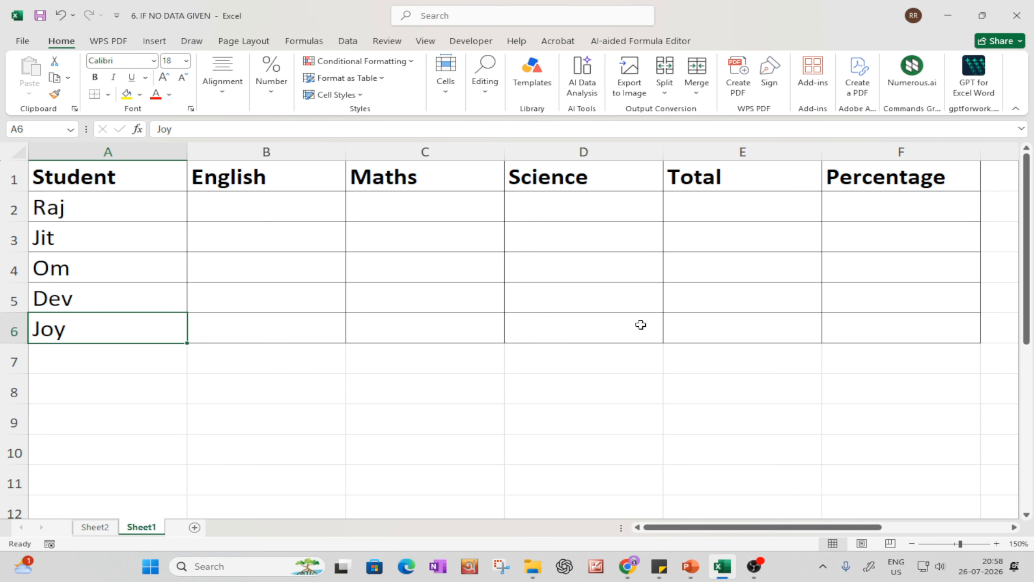
- Enter the English marks 45, 96 and 78 for the first three students in B2:B4
left_click(233, 203)
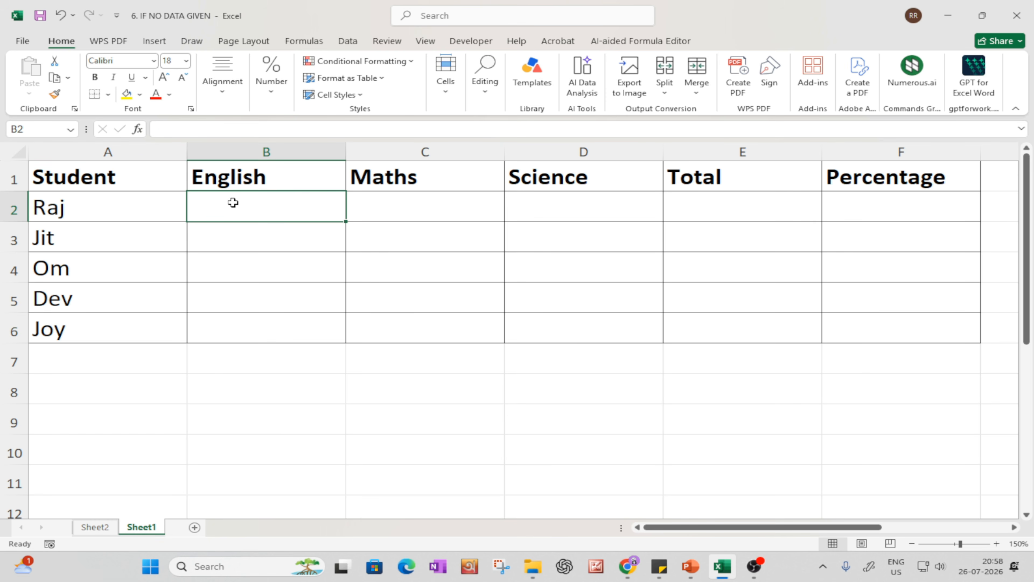
type("45")
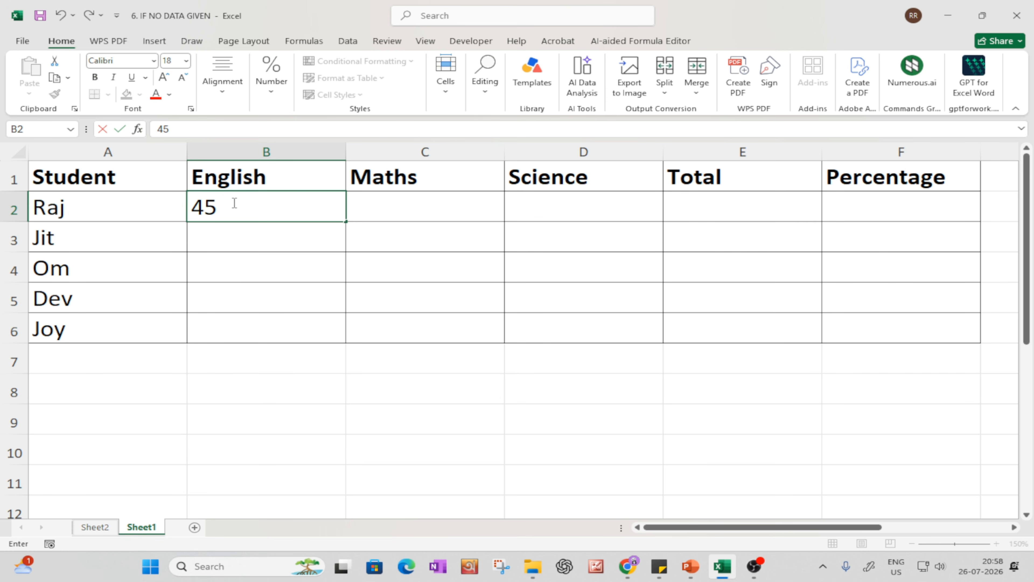
key("Return")
type("96")
key("Return")
type("78")
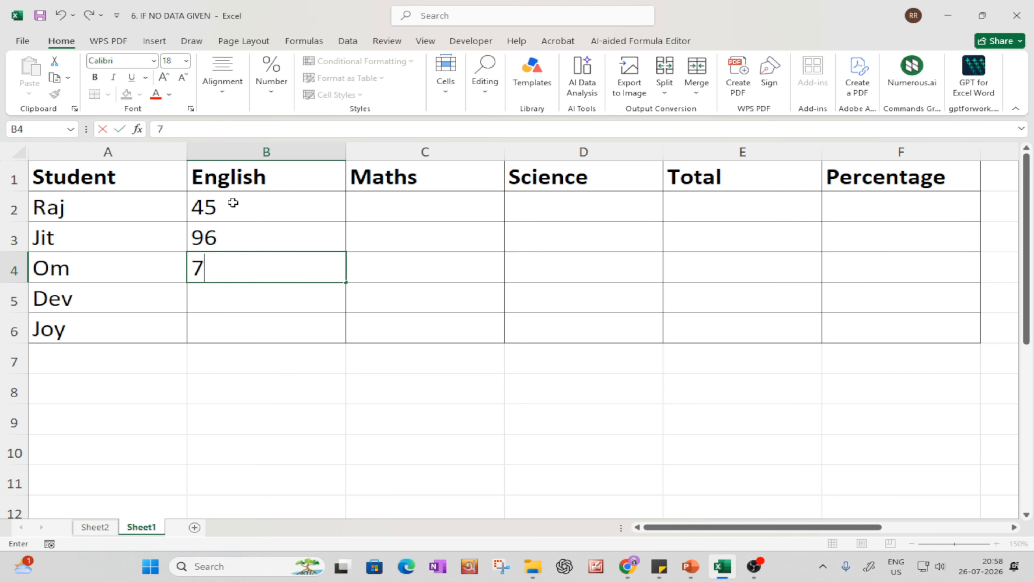
key("Return")
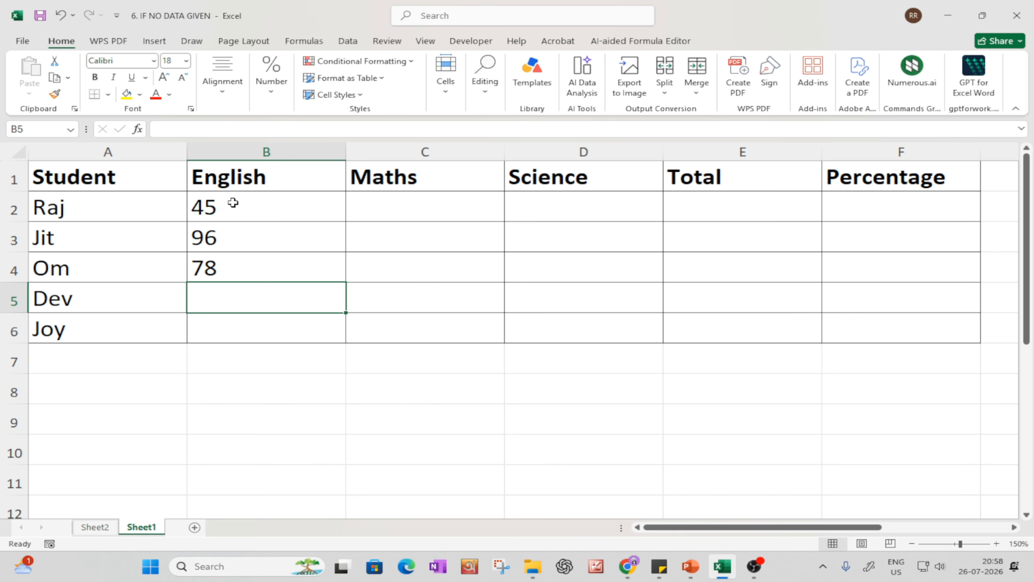
- Clear the English marks entered in B2:B4
key("Up")
left_click(233, 203)
key("Right")
key("Right")
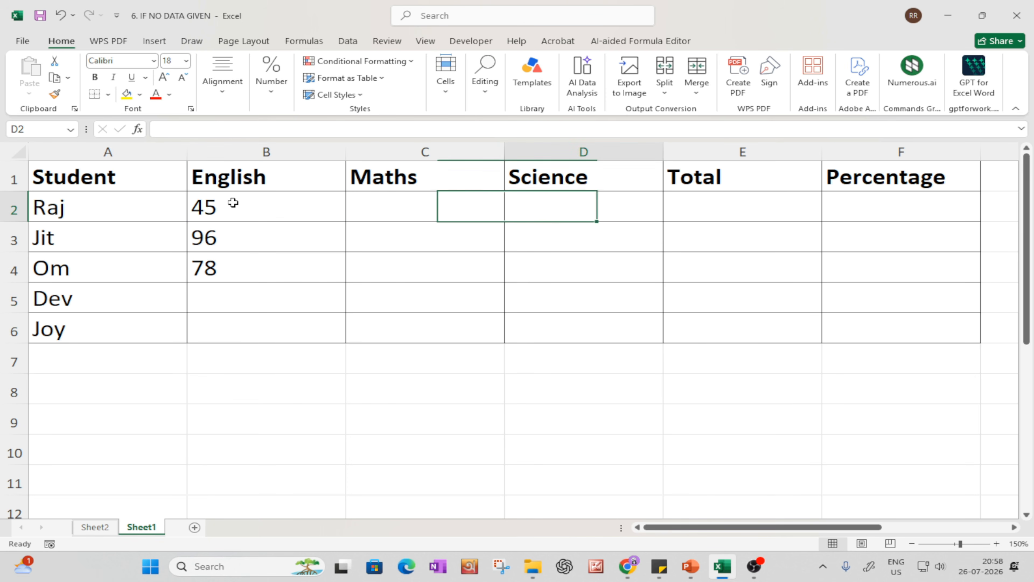
key("Left")
key("Left")
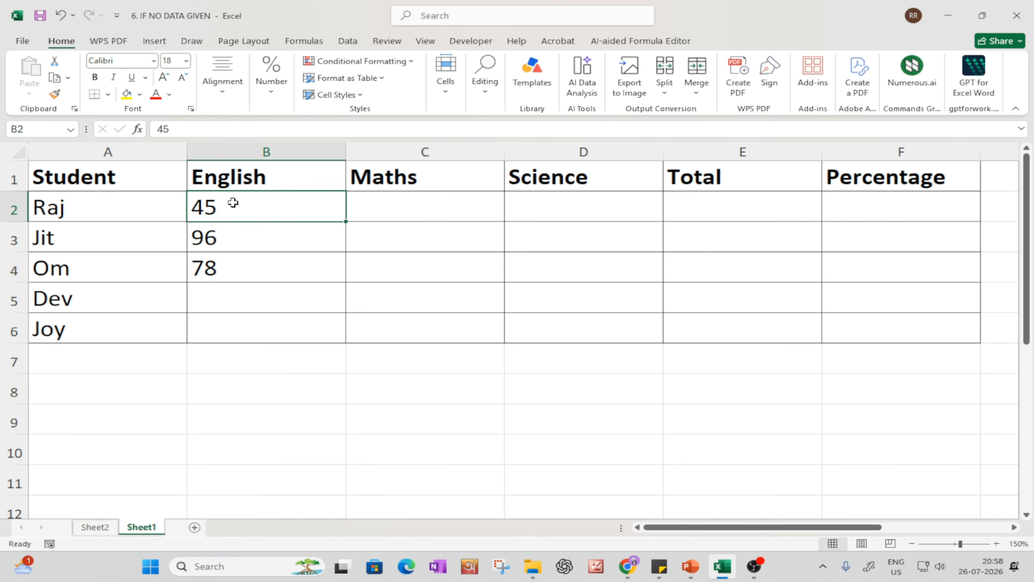
key("Delete")
key("Down")
key("Delete")
key("Down")
key("Delete")
key("Up")
key("Up")
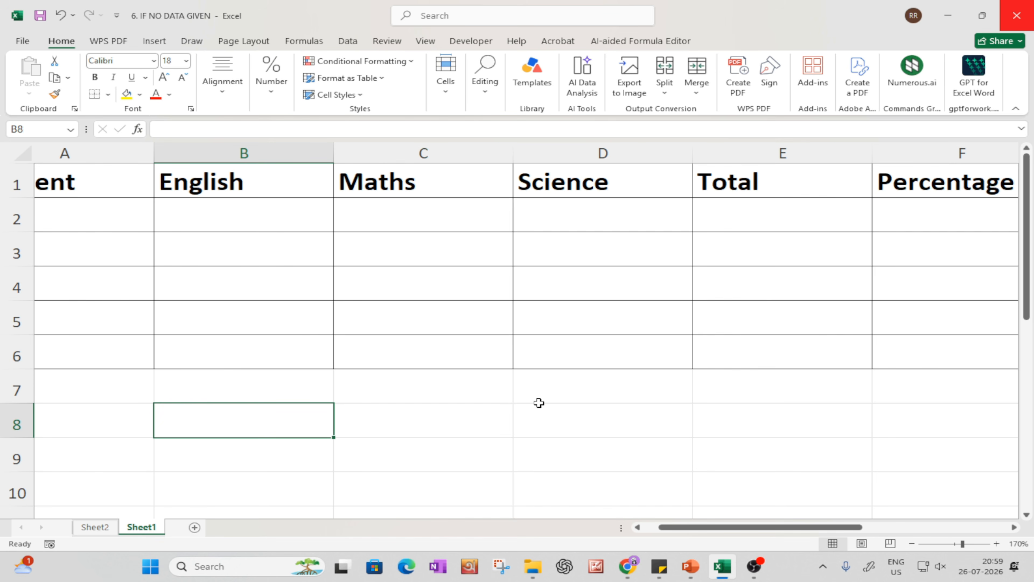
- Enter the formula =RANDBETWEEN(40,90) in B2 to generate a random English mark
left_click(197, 211)
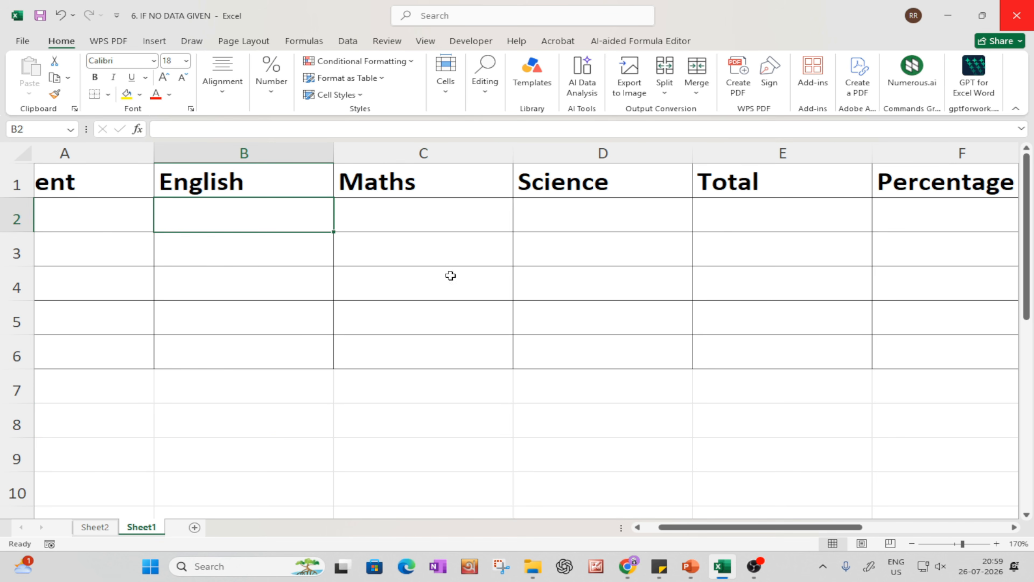
type("=")
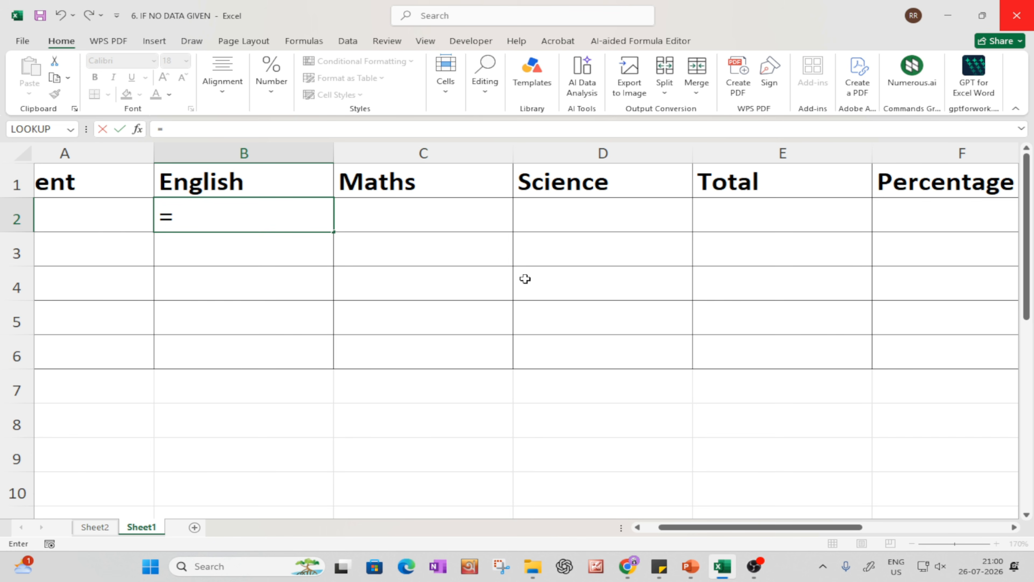
type("rand")
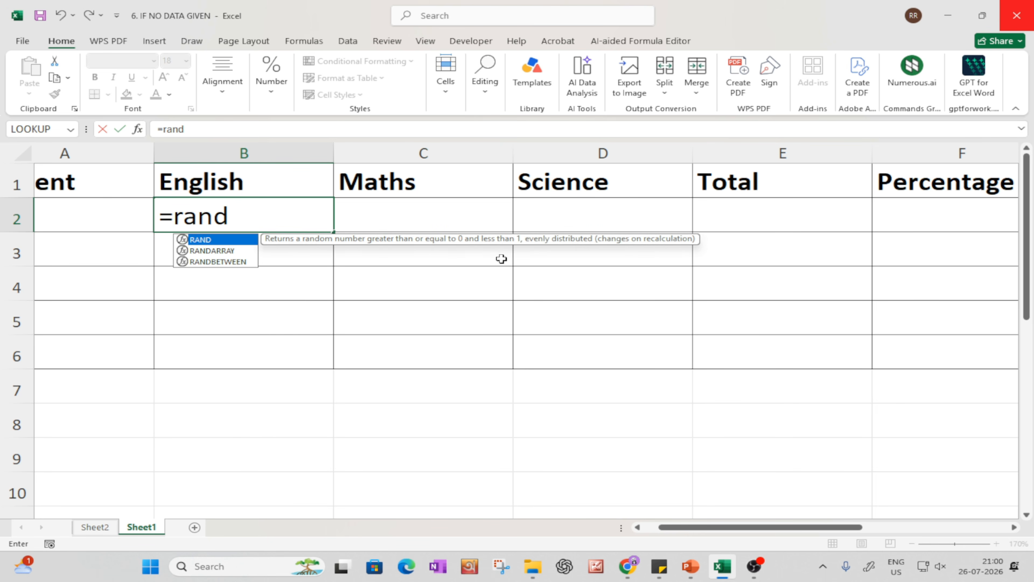
type("b")
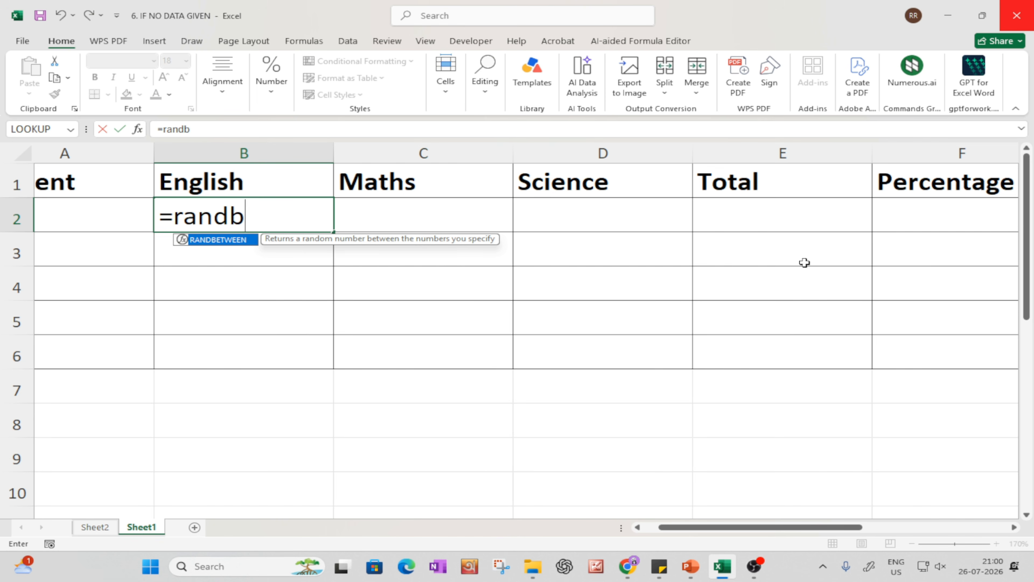
key("Tab")
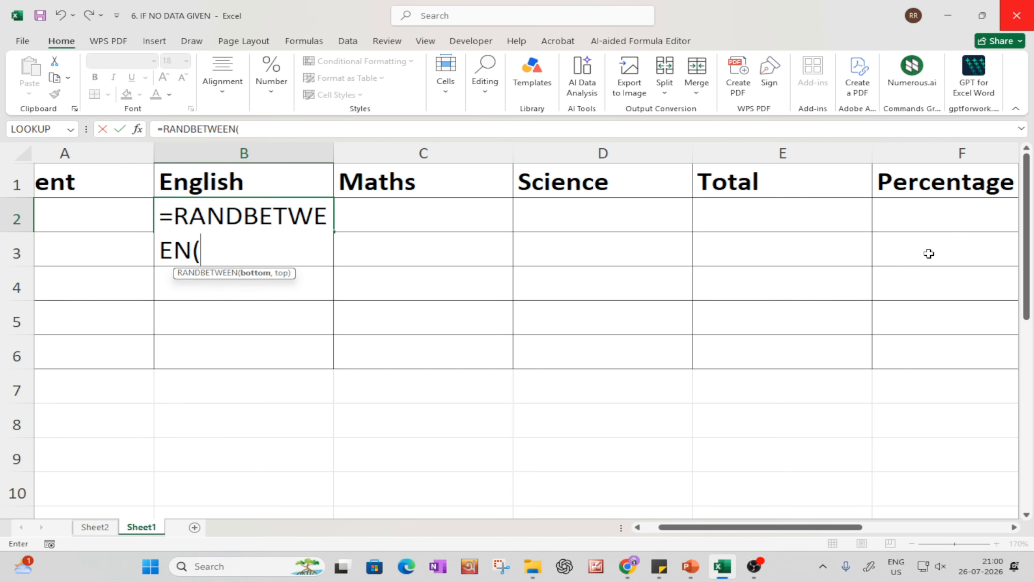
type("40,90")
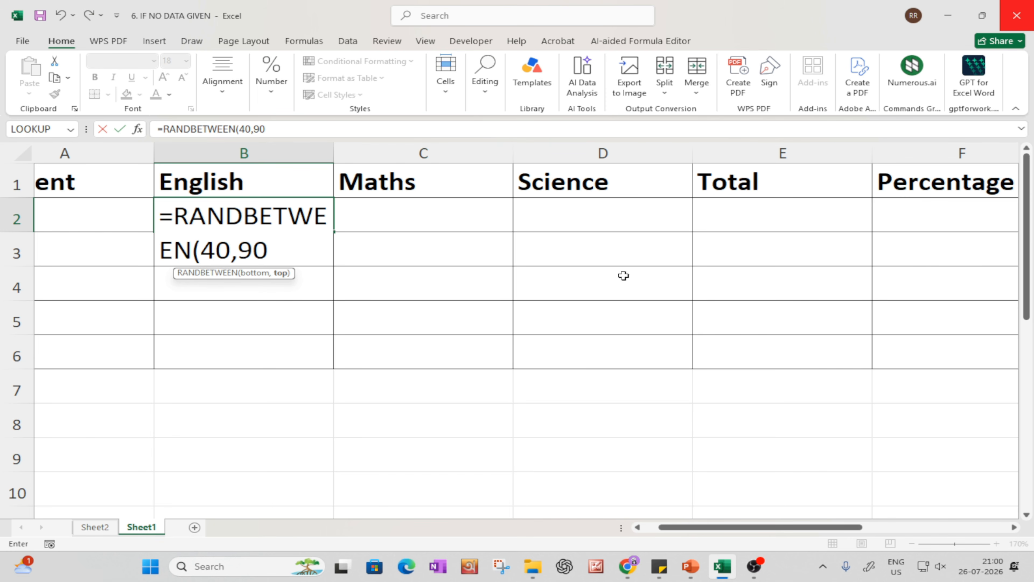
type(")")
key("Return")
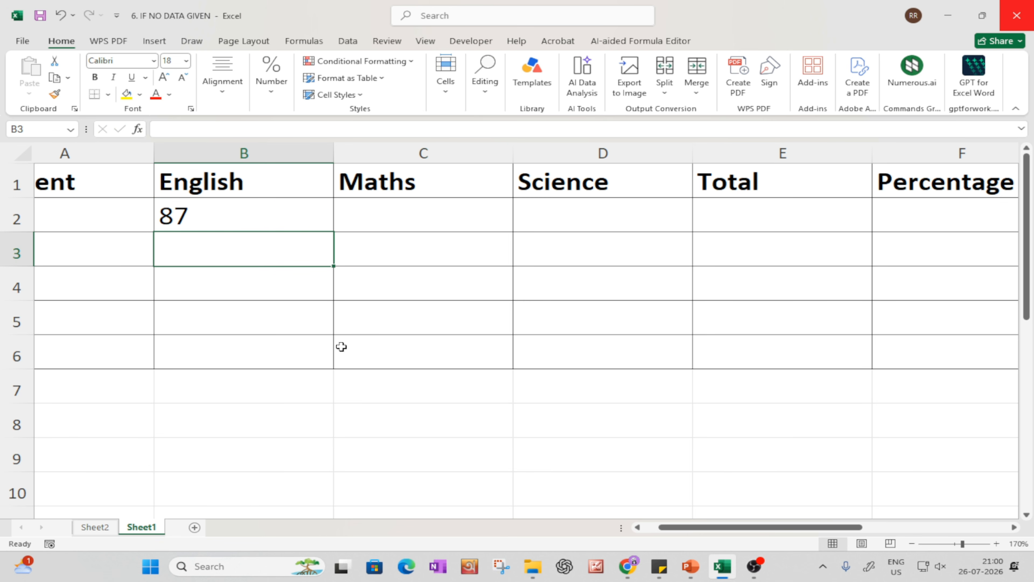
- Fill the RANDBETWEEN formula from B2 across the Maths and Science cells, C2:D2
left_click(219, 218)
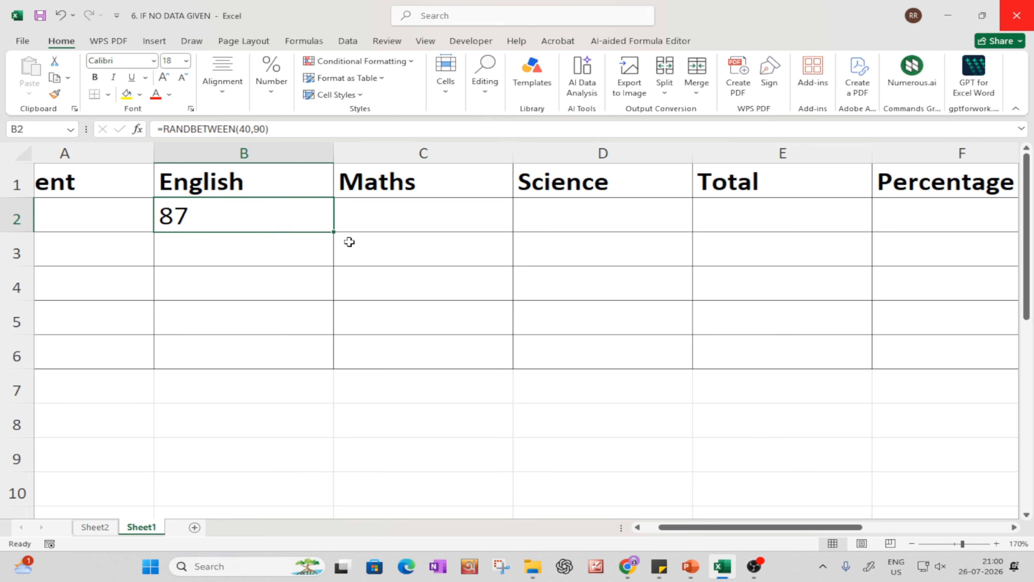
left_click(334, 232)
left_click_drag(334, 232, 654, 252)
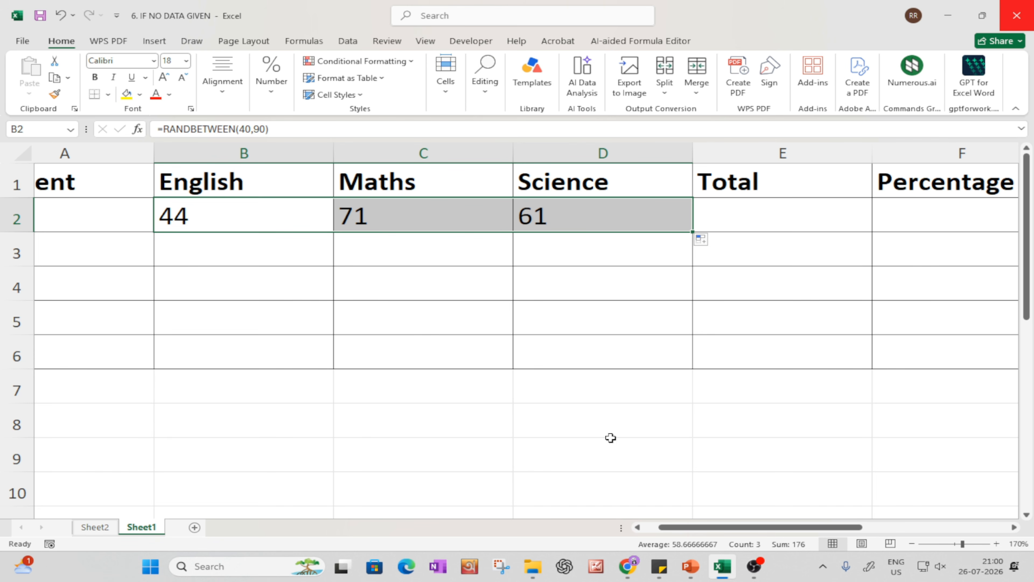
- Enter 4 in D8 and f in D9 to trigger recalculation of the random marks
left_click(548, 411)
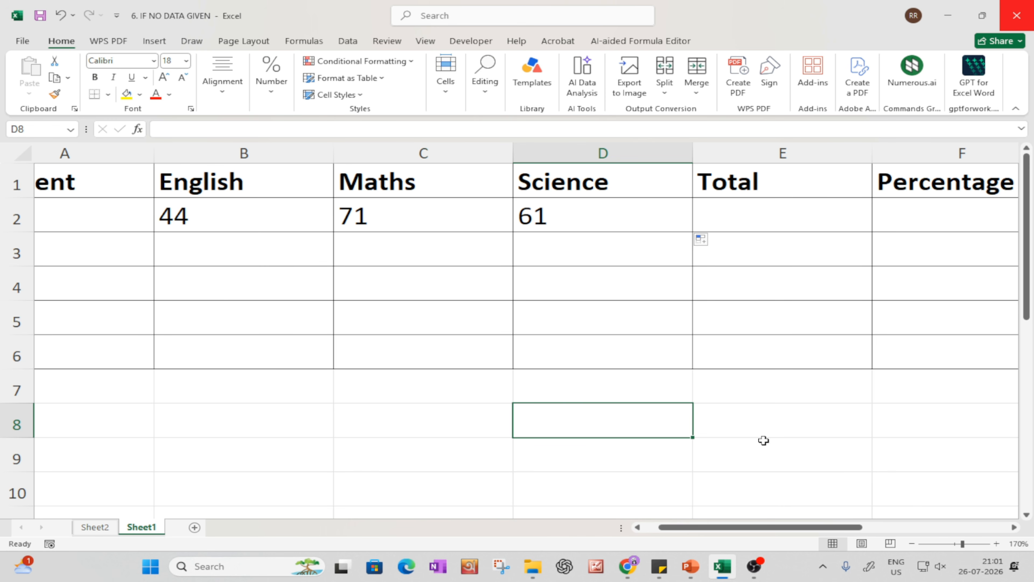
type("4")
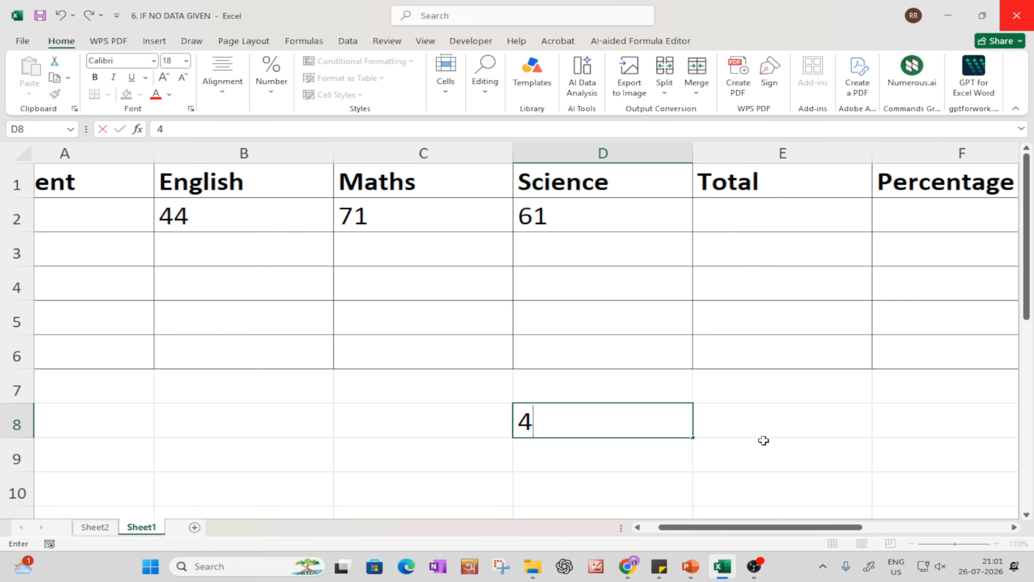
key("Return")
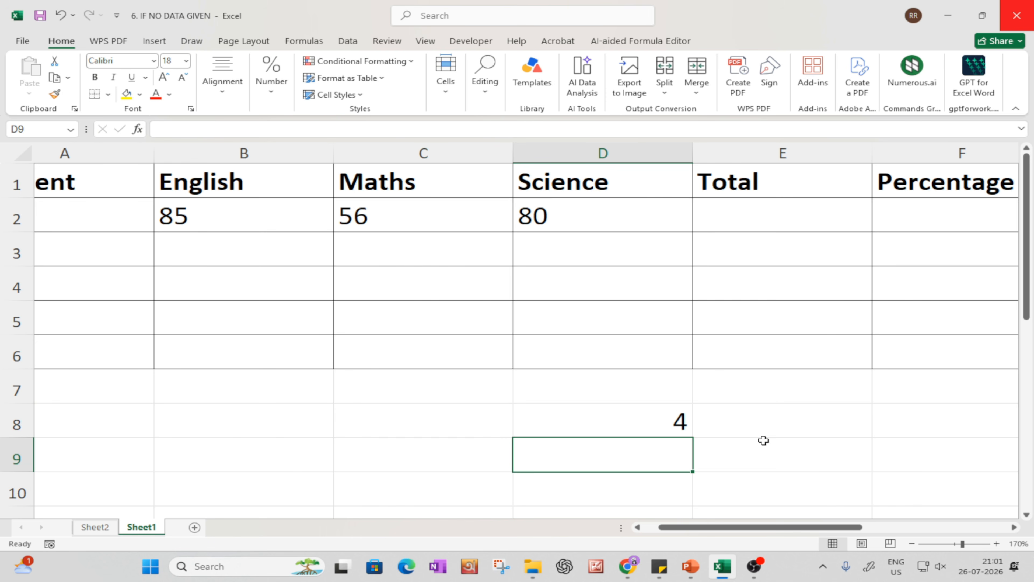
type("f")
key("Return")
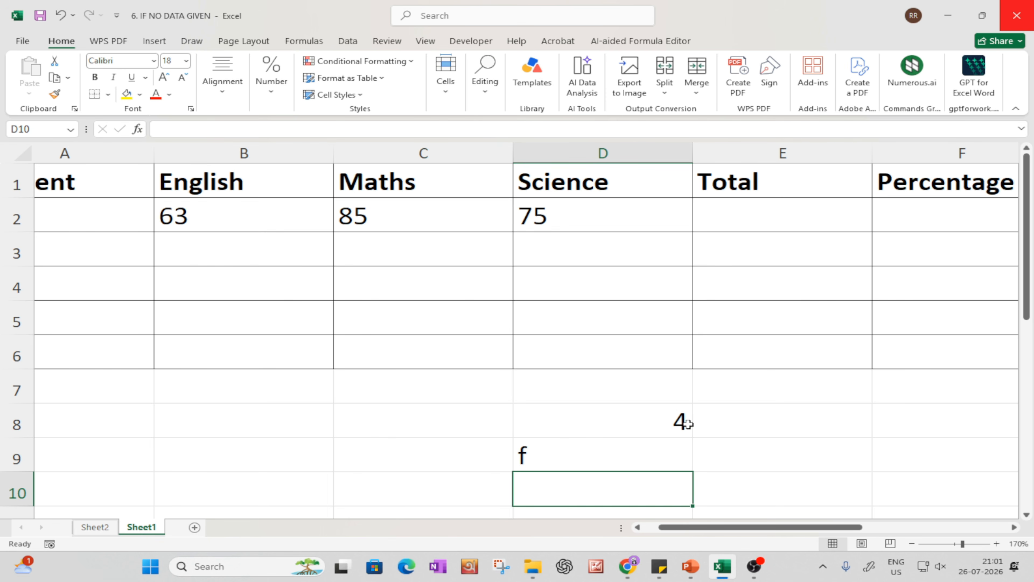
- Delete the test entries in D9 and D8
left_click(624, 440)
key("Delete")
left_click(681, 423)
key("Delete")
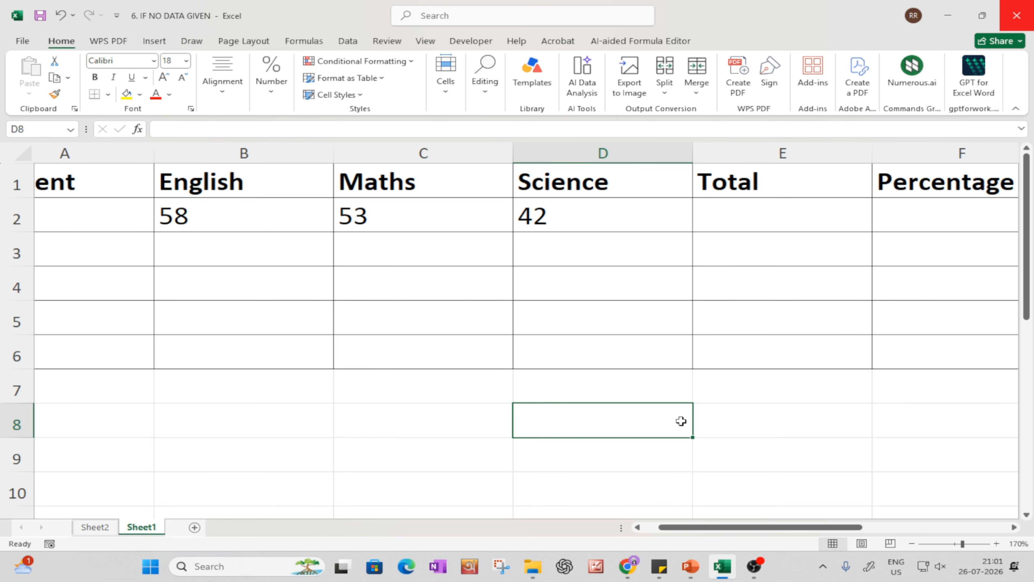
- Fill the RANDBETWEEN formulas in B2:D2 down to row 6 for all students
left_click(205, 220)
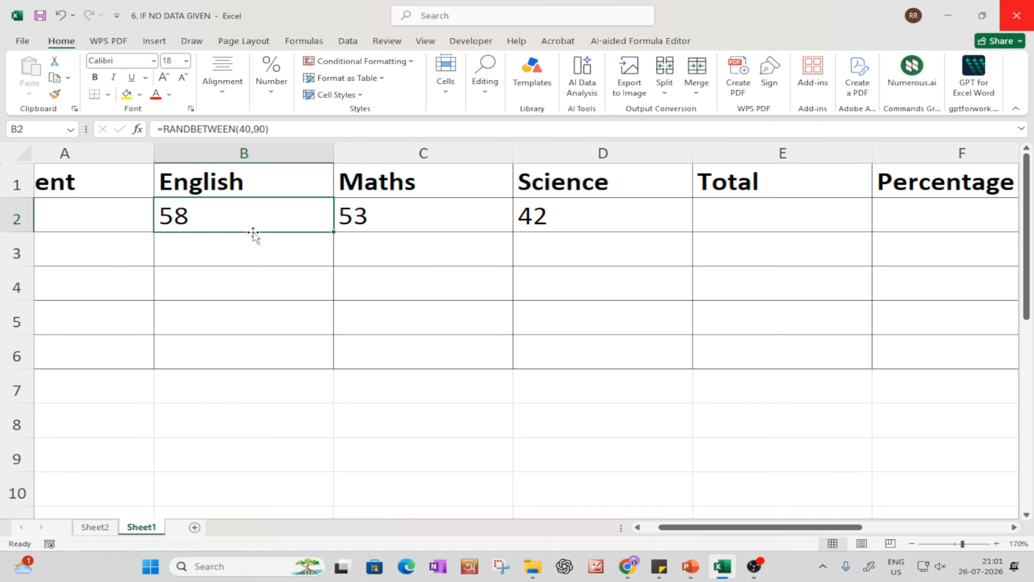
left_click(398, 225)
left_click(565, 216)
left_click_drag(236, 217, 694, 367)
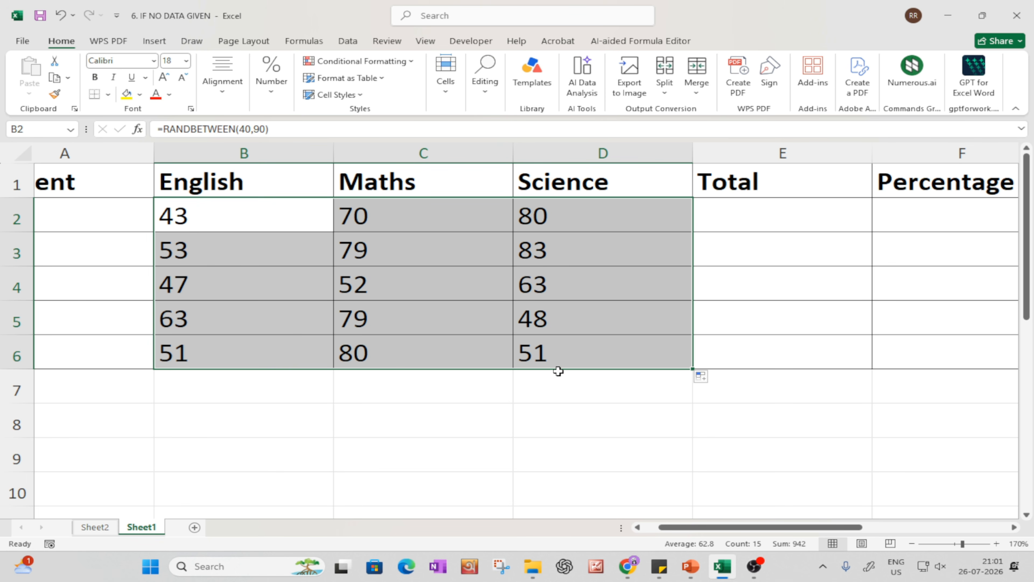
- Copy the random marks in B2:D6 and paste them in place as values only
key("ctrl+c")
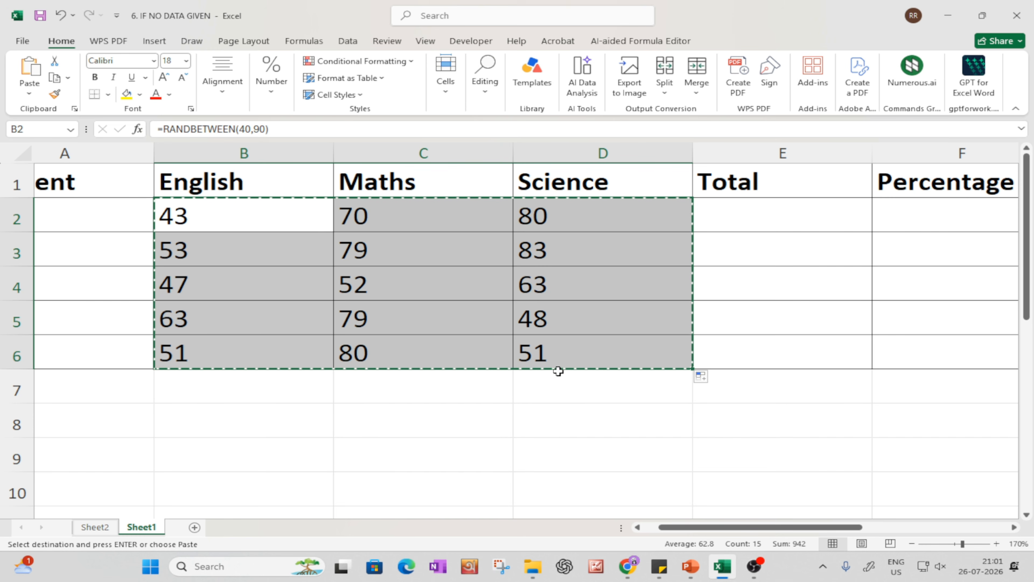
key("ctrl+v")
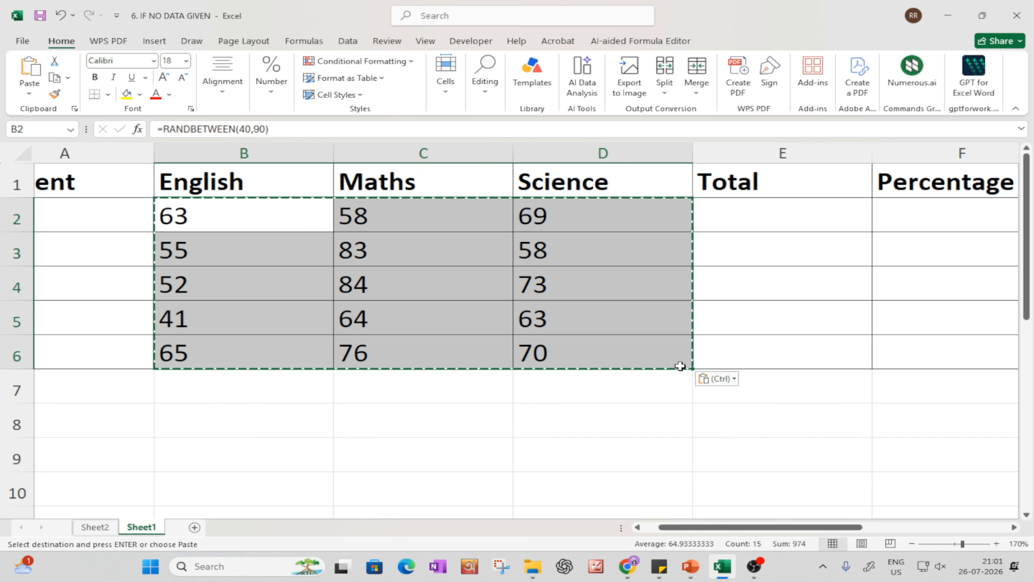
left_click(728, 382)
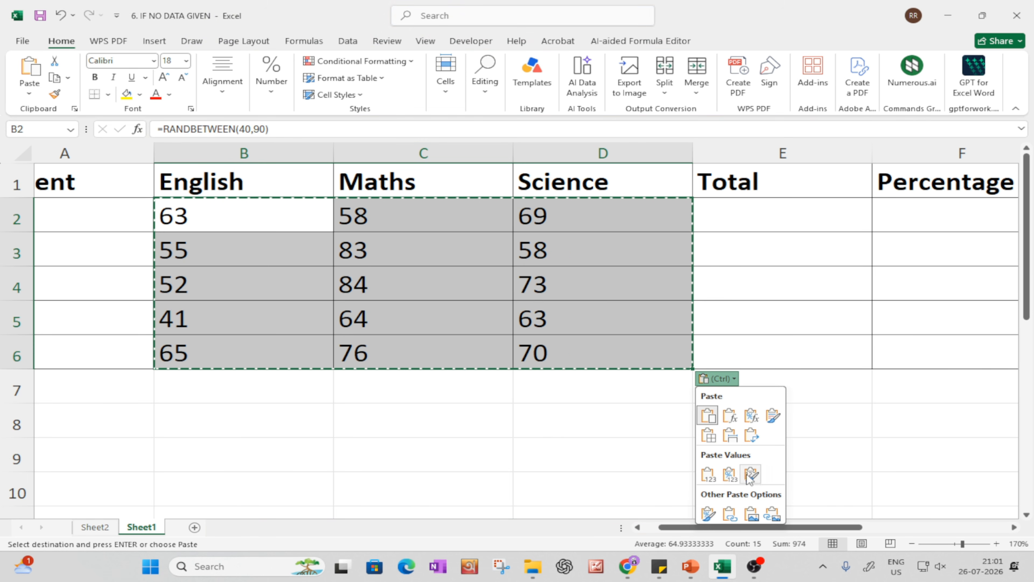
left_click(709, 474)
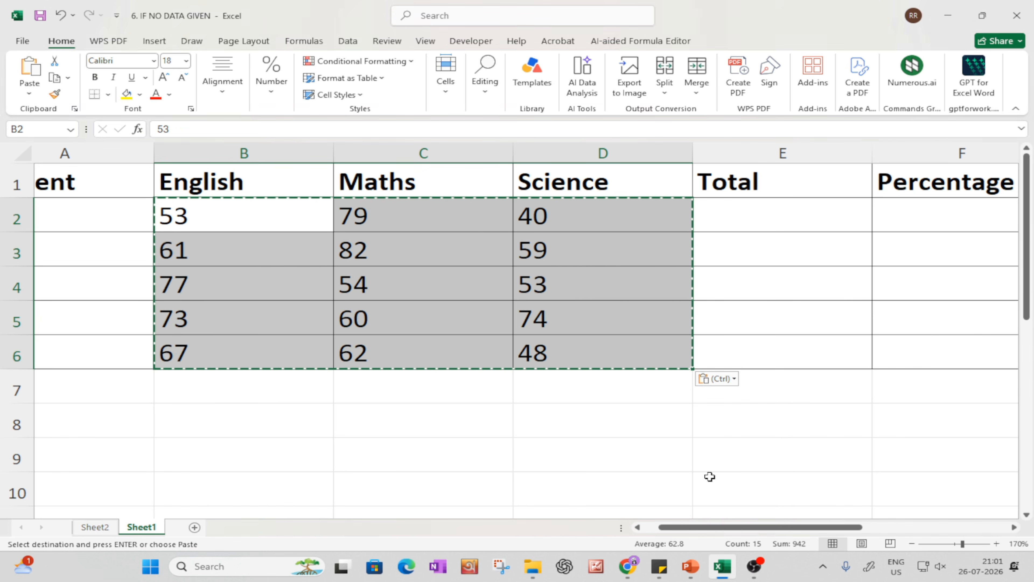
- Enter the test texts nnnfl, kog and f,mmfg in C8:C10 to check that the marks are fixed
left_click(406, 428)
type("nnnfl")
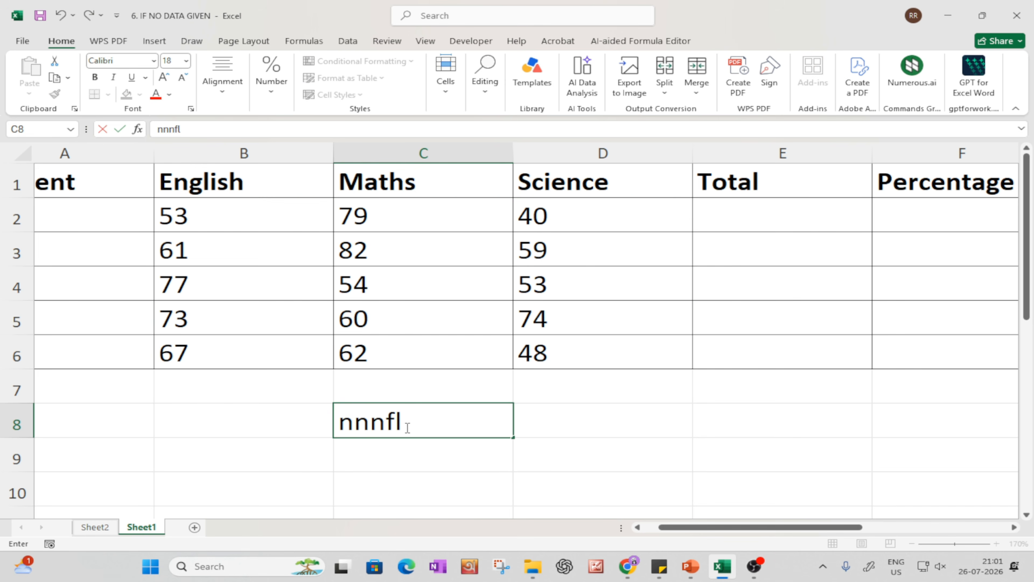
key("Return")
type("kog")
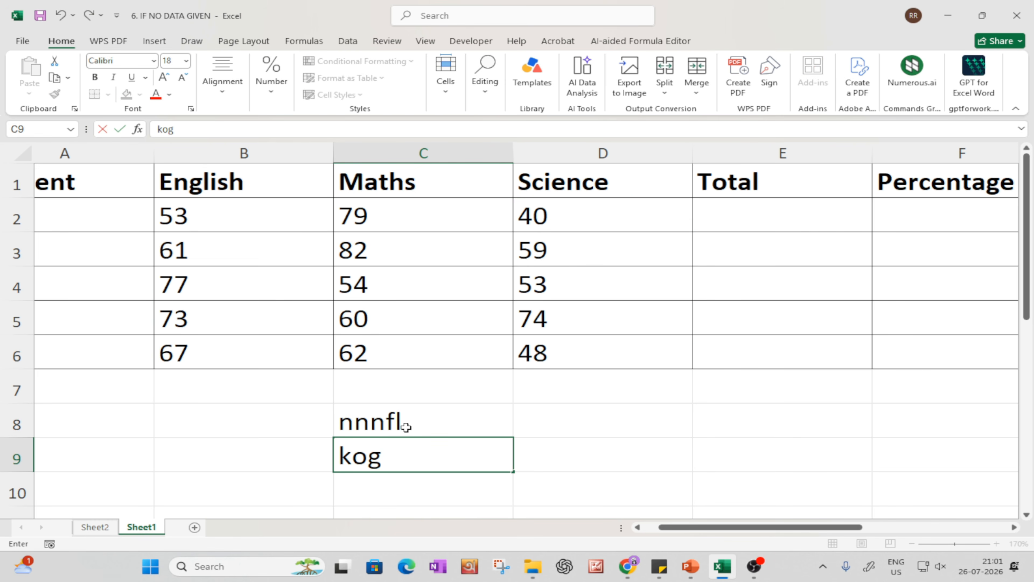
key("Return")
type("f,mmfg")
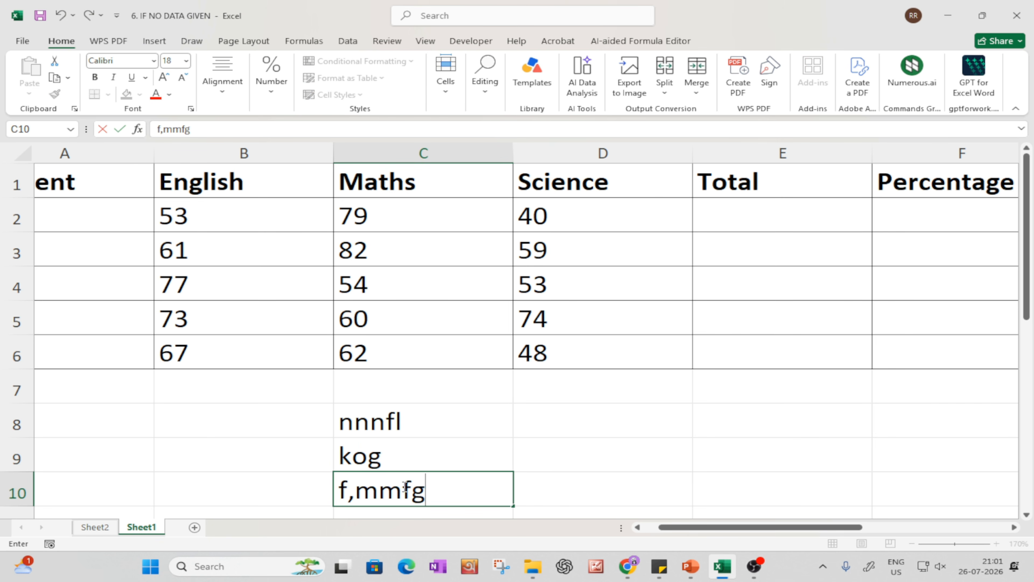
- Delete the test texts in C8:C10
left_click(290, 431)
left_click_drag(373, 423, 387, 497)
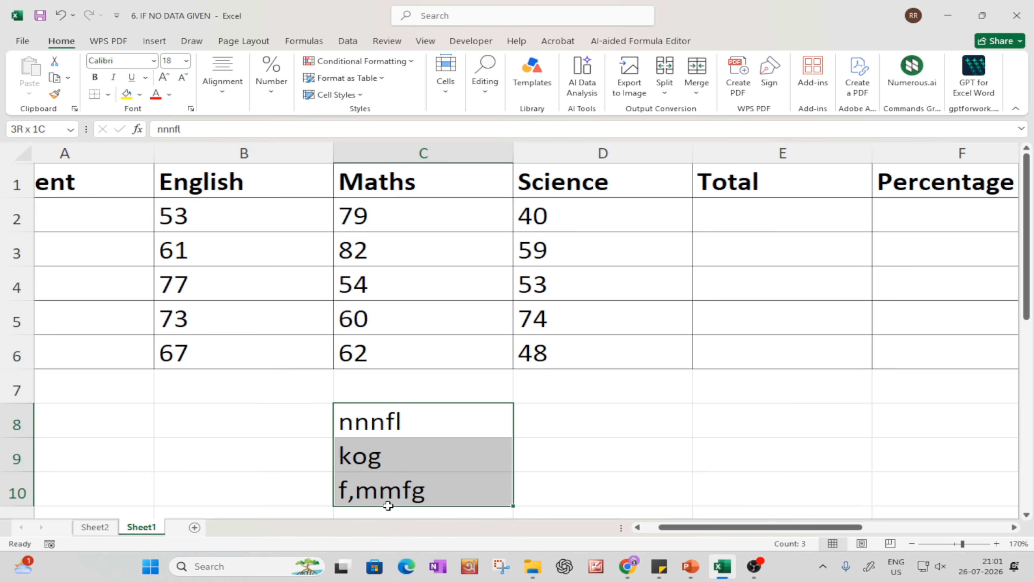
key("Delete")
left_click(616, 426)
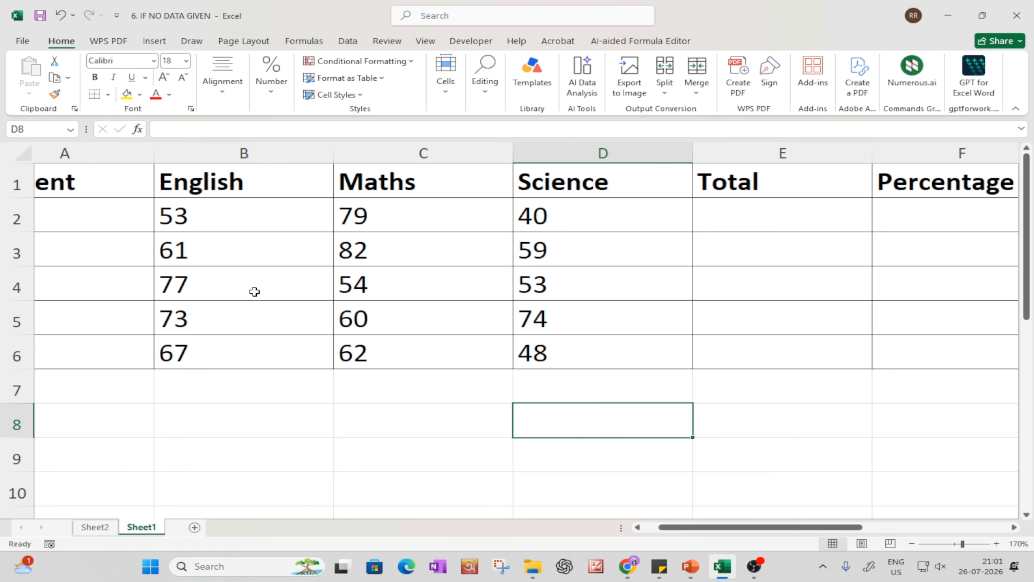
- Clear all English, Maths and Science marks in B2:D6
left_click_drag(194, 218, 520, 354)
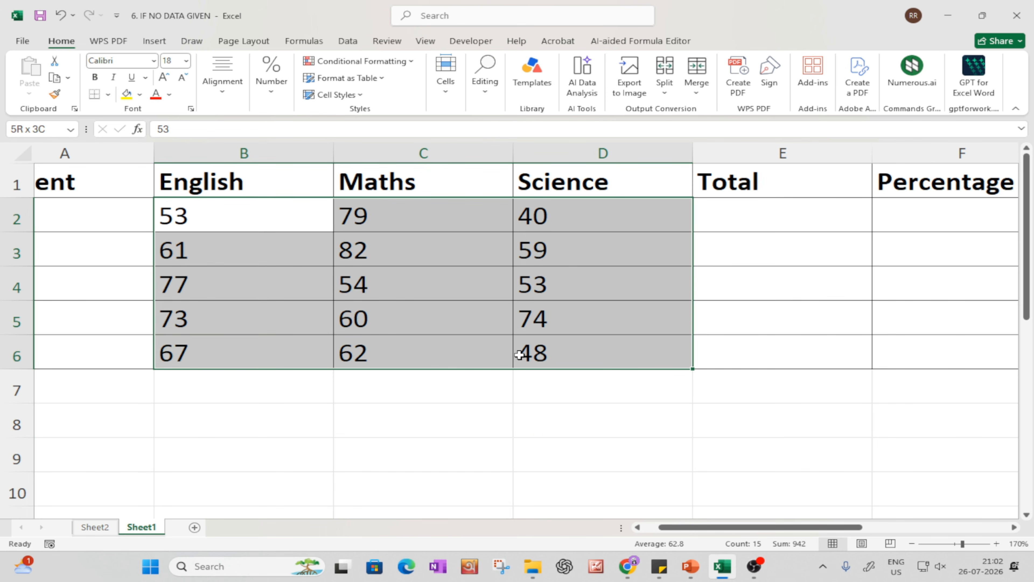
key("Delete")
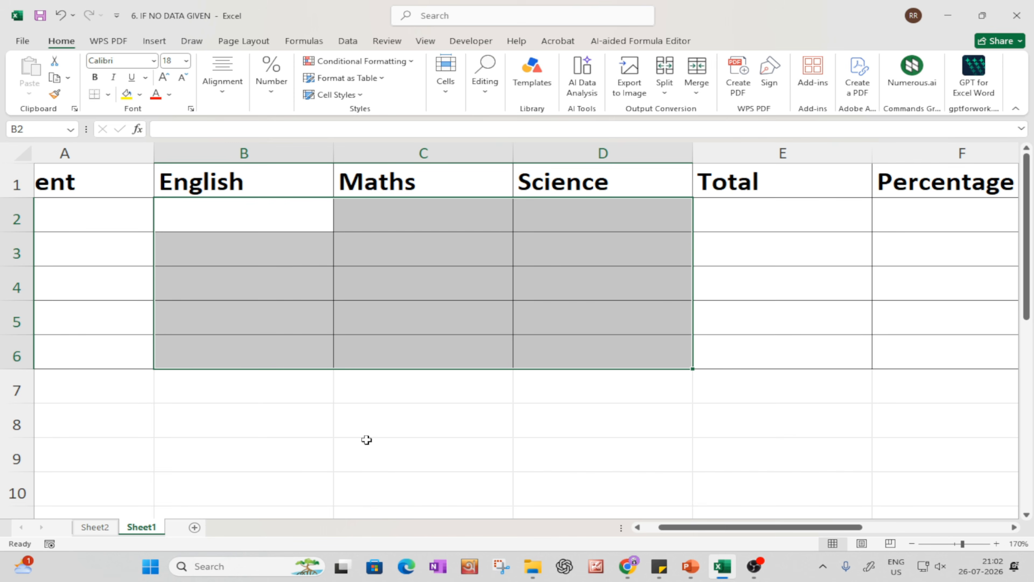
left_click(365, 431)
- Enter =RANDBETWEEN(30,90) in B2 and fill it across to column D and down to row 6
left_click(274, 224)
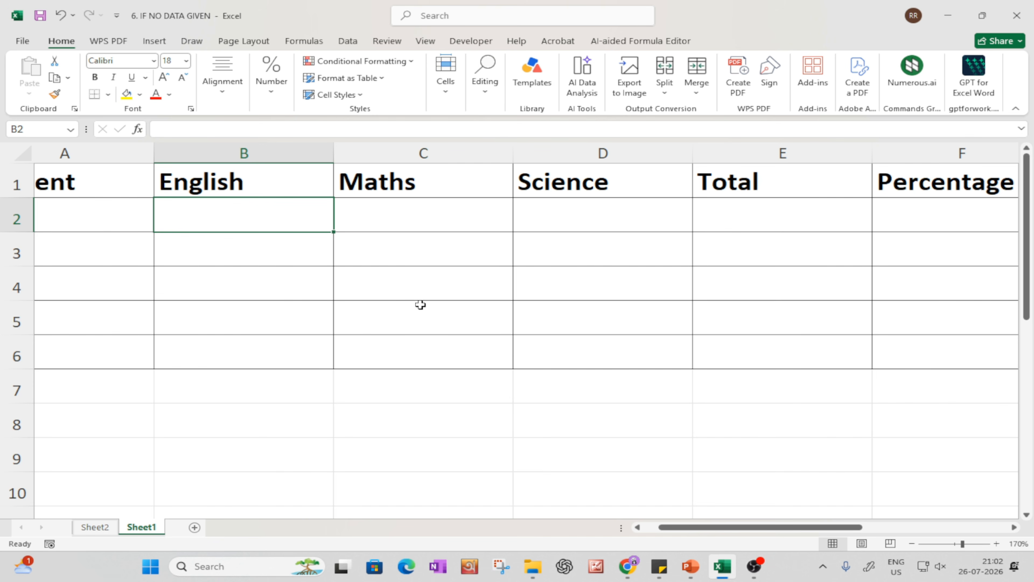
type("=")
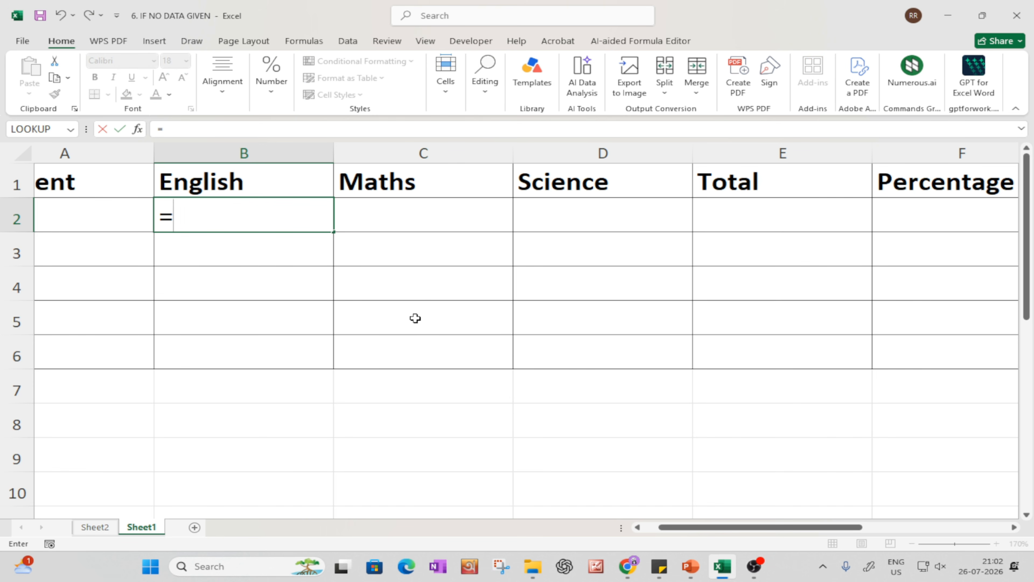
type("rand")
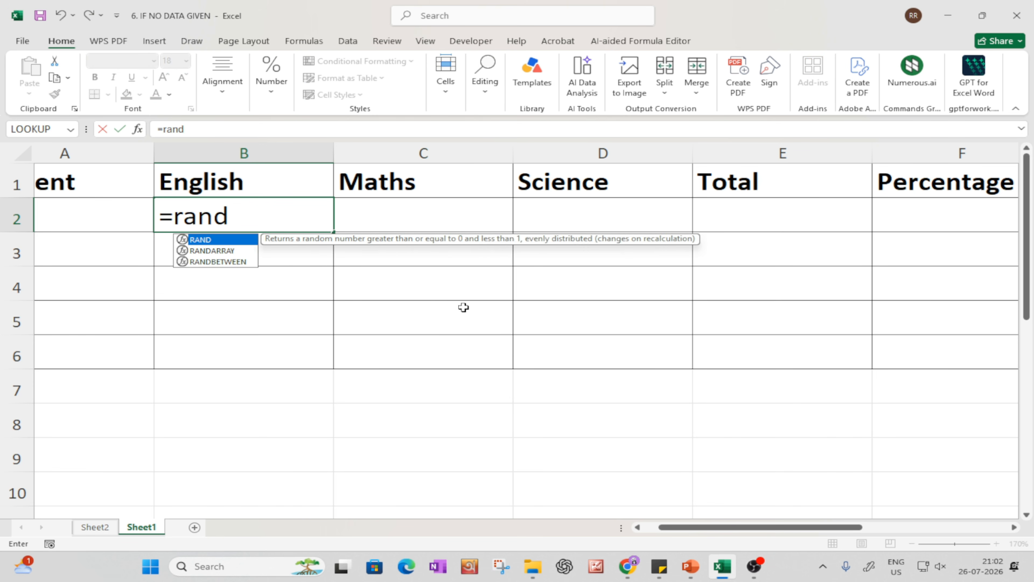
type("b")
key("Tab")
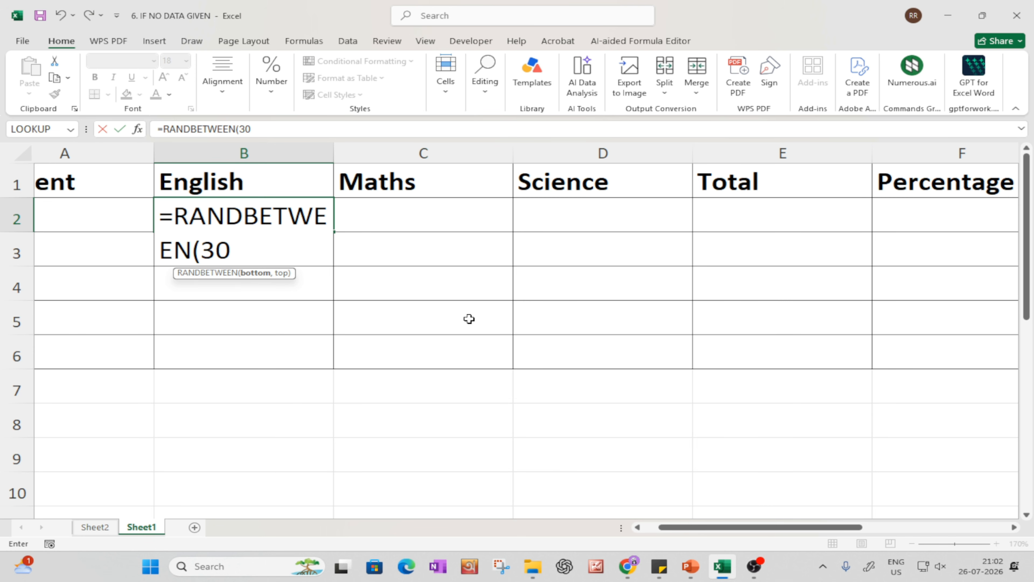
type(",90")
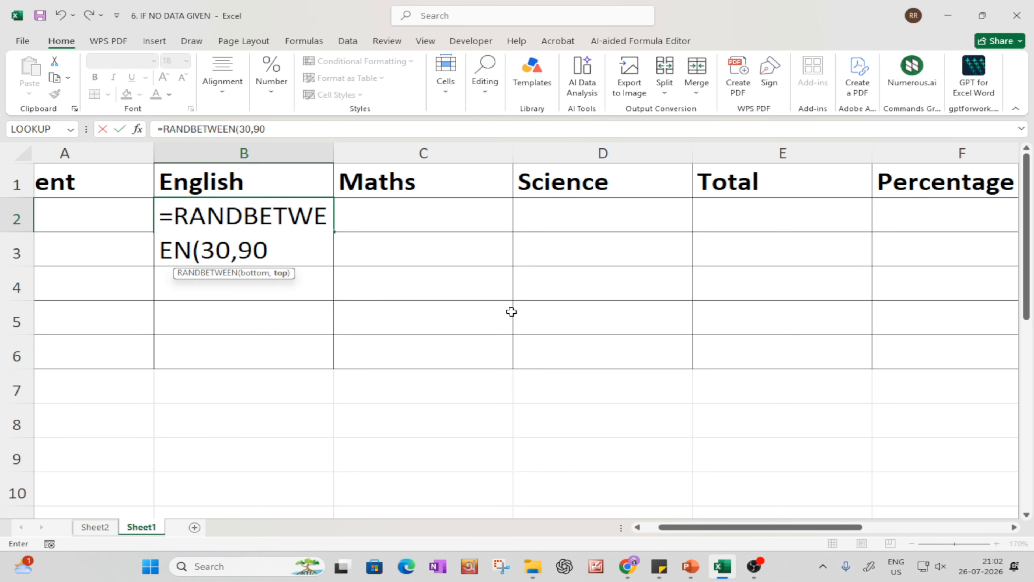
type(")")
key("Return")
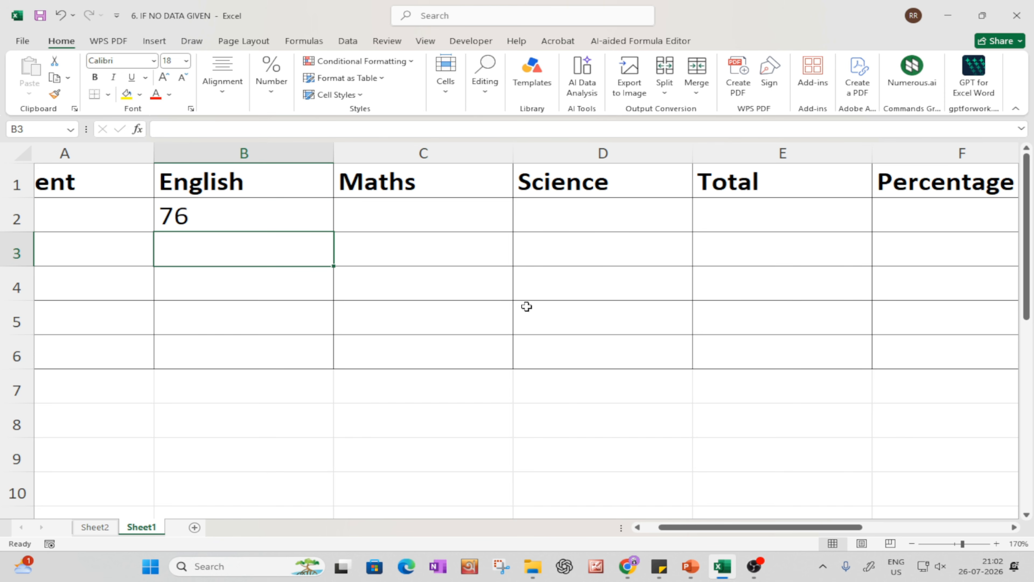
left_click(225, 220)
left_click_drag(334, 234, 696, 365)
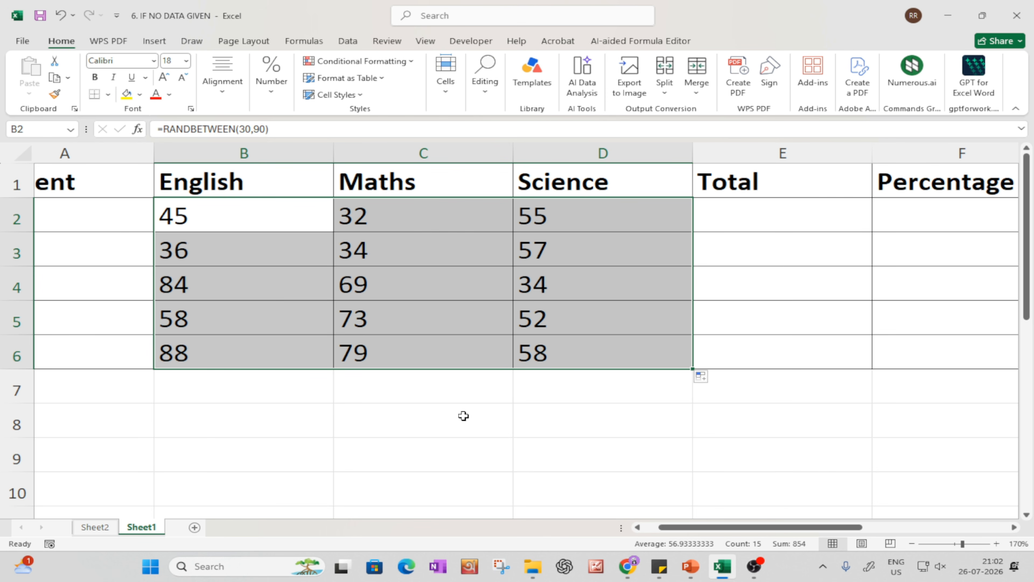
- Copy the random marks in B2:D6 and paste them over themselves as values only
key("ctrl+c")
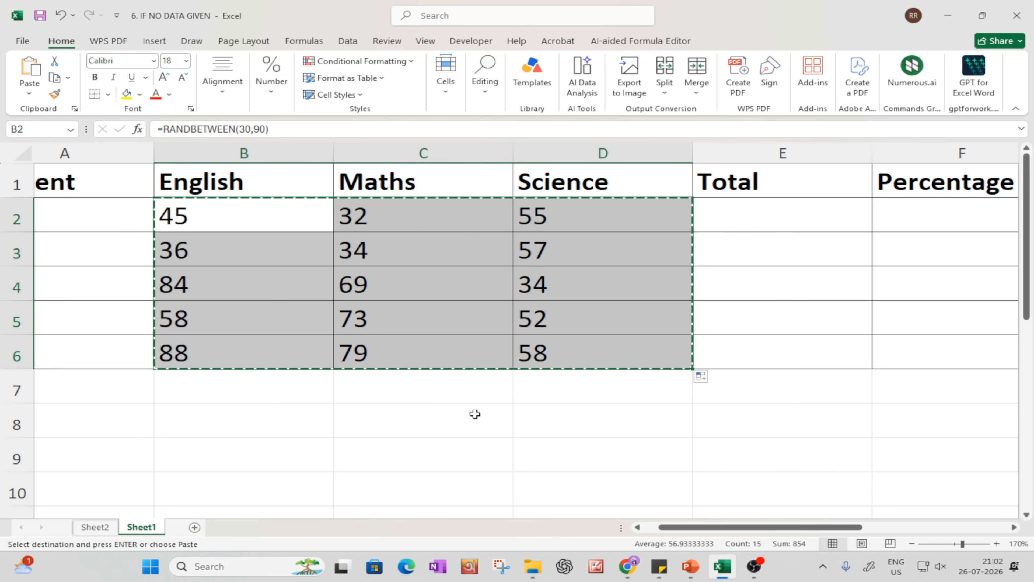
key("ctrl+v")
left_click(731, 379)
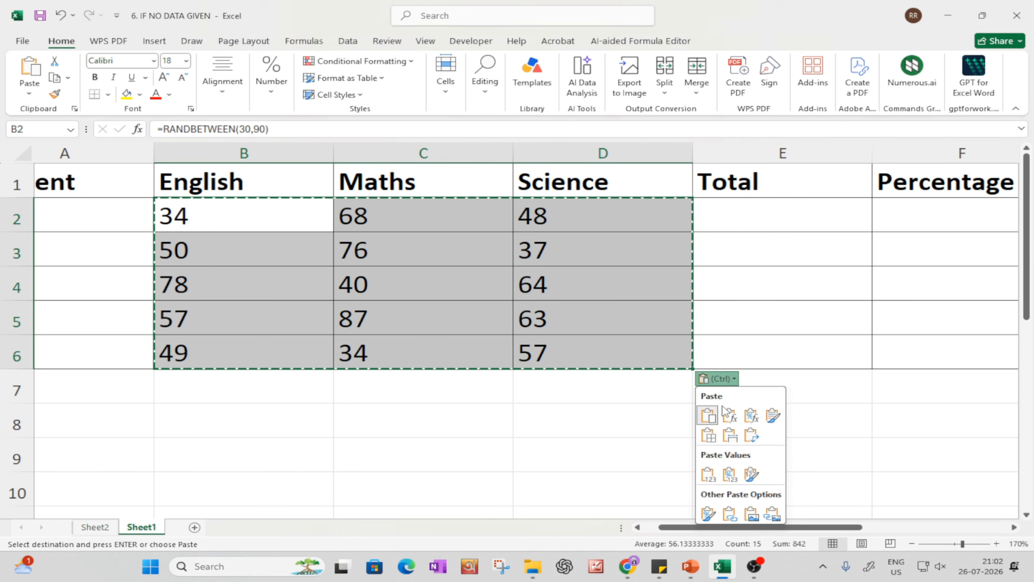
left_click(713, 471)
key("ctrl+v")
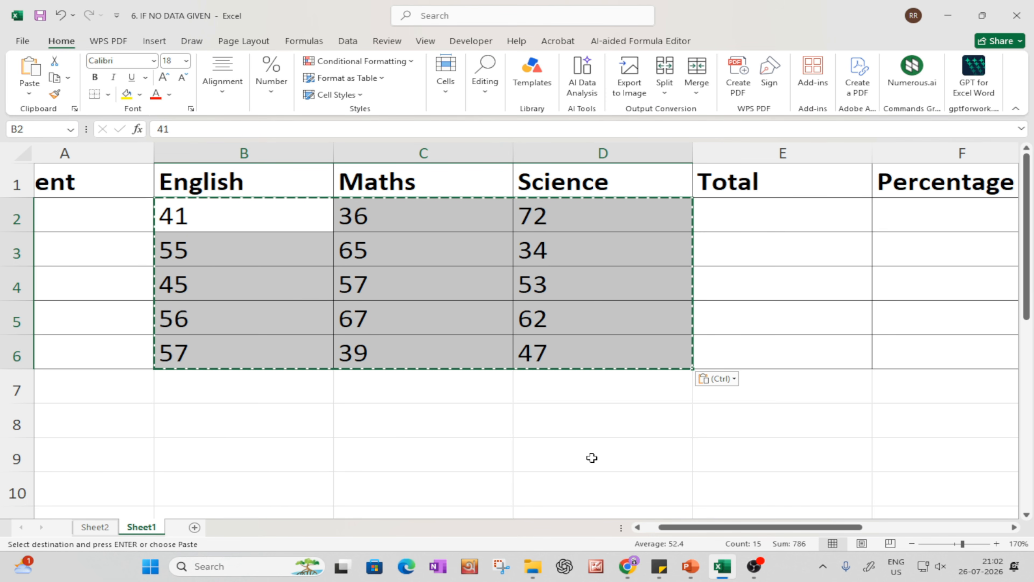
left_click(424, 413)
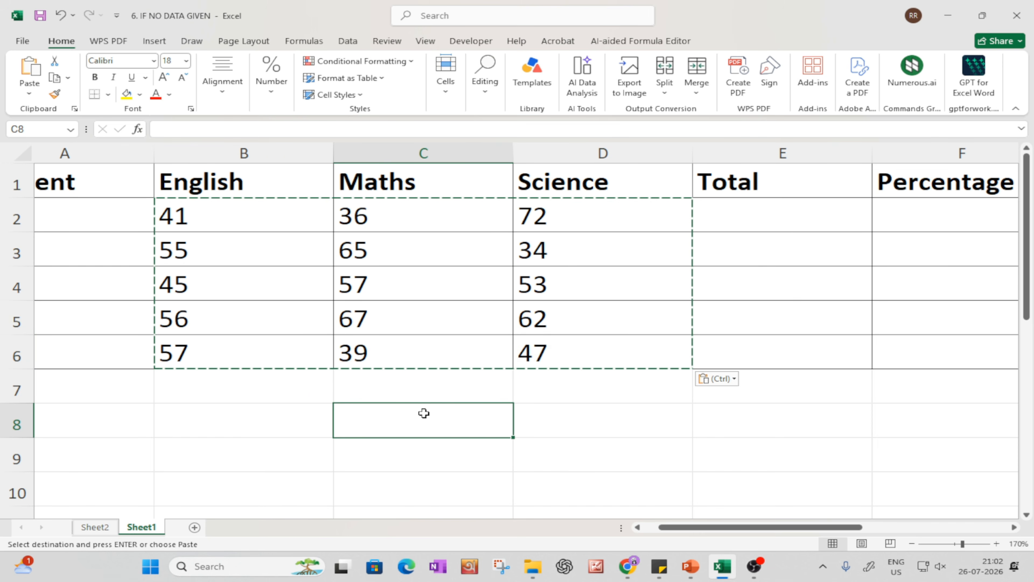
- Calculate the first student's total in E2 with =SUM(B2:D2)
left_click(742, 230)
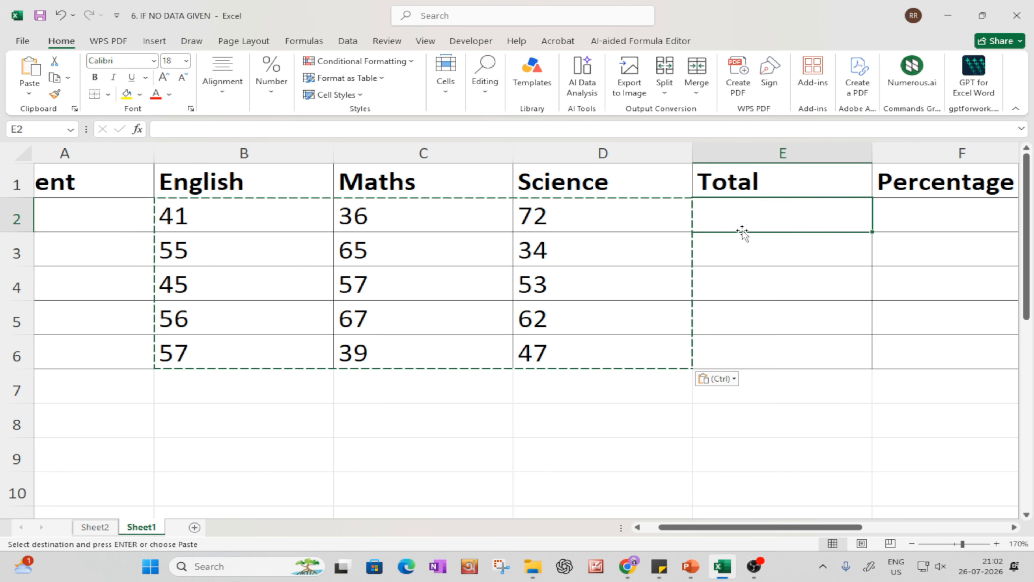
type("=")
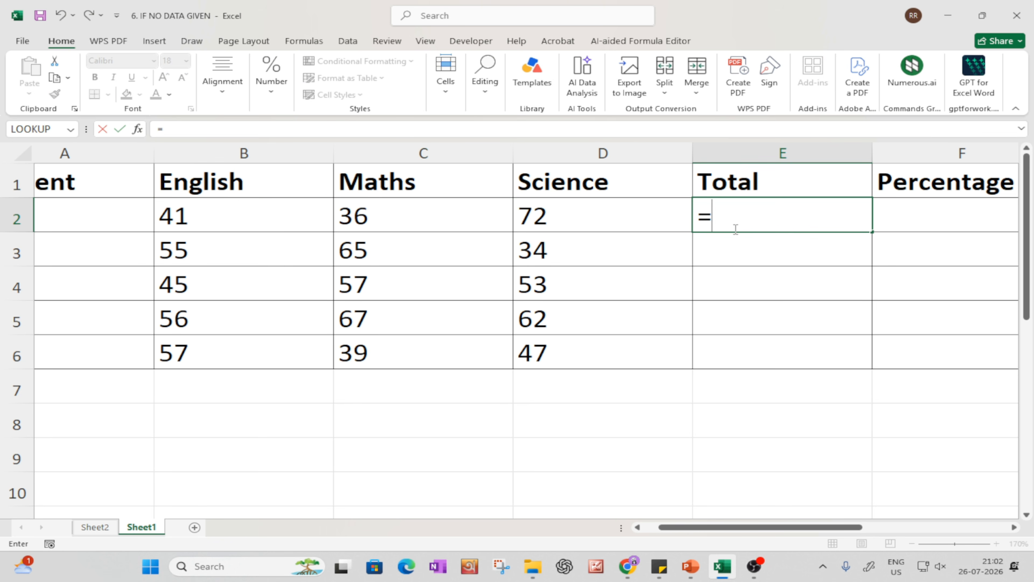
type("su")
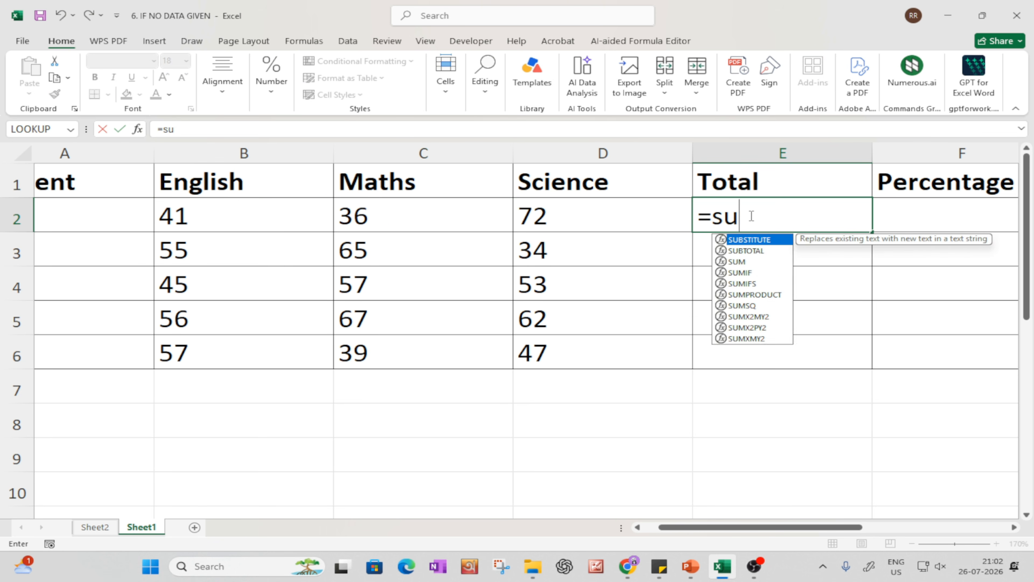
type("m(")
left_click_drag(195, 208, 531, 209)
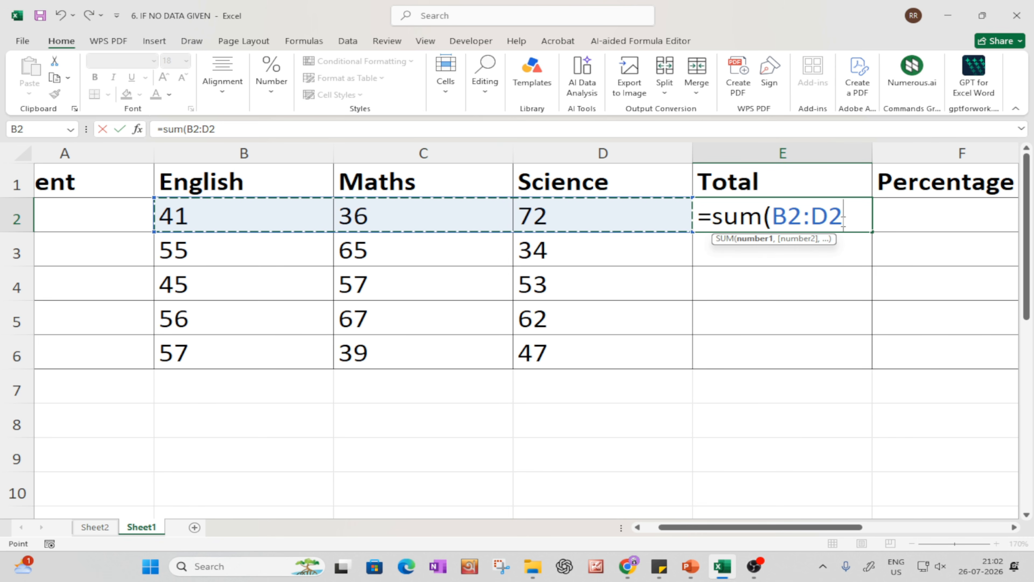
type(")")
key("Return")
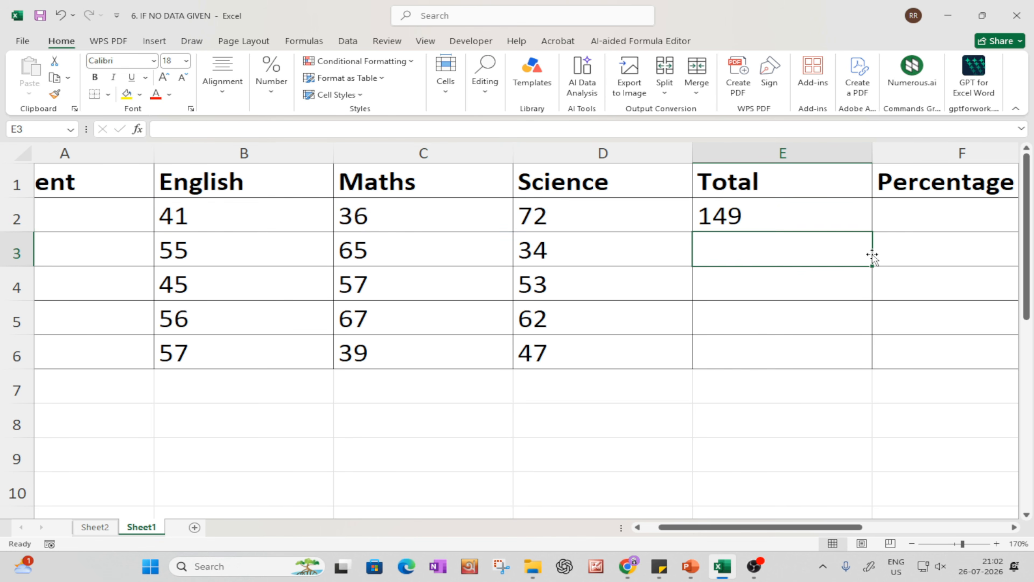
- Fill the total formula from E2 down to E6 for the remaining students
left_click(863, 220)
left_click(677, 445)
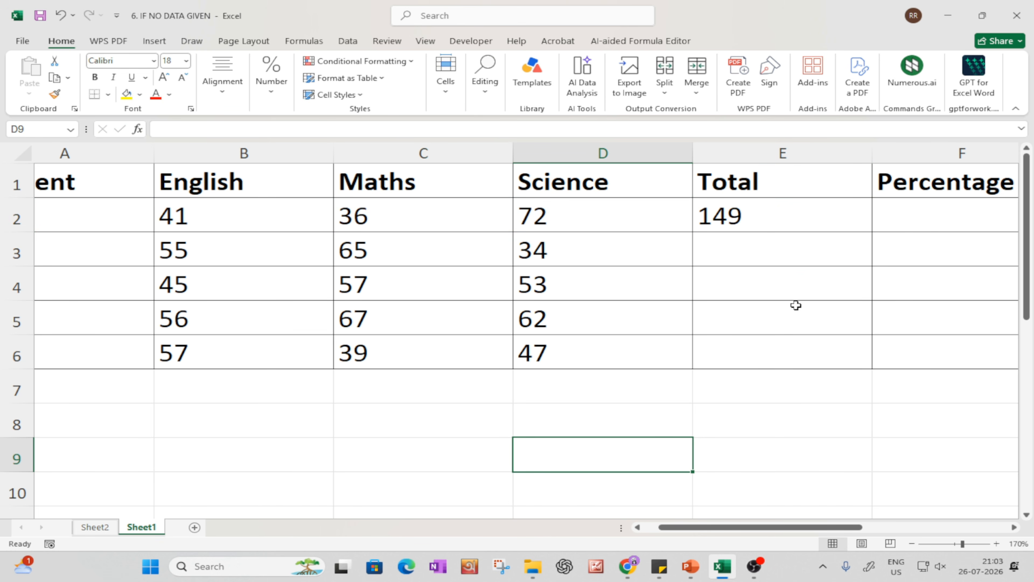
left_click(721, 219)
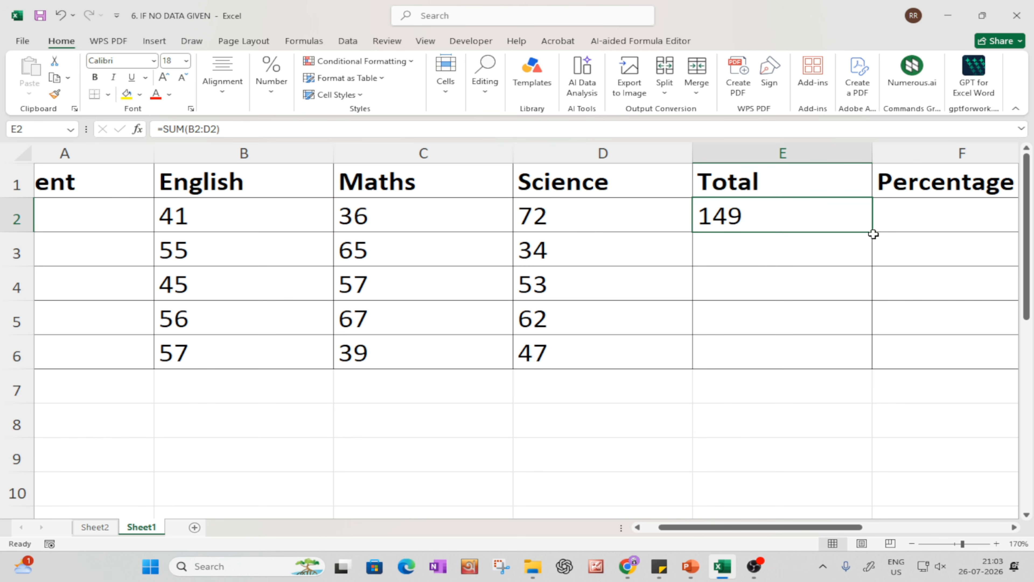
left_click_drag(874, 235, 859, 361)
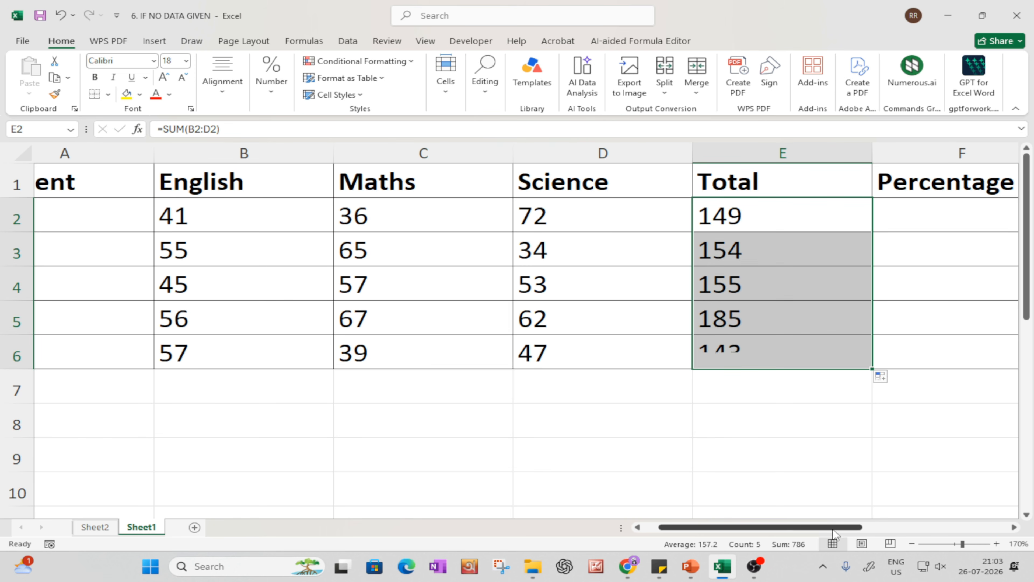
- Calculate the percentage in F2 with =(E2/300)*100 and fill the formula down to F6
scroll(786, 529, "right", 2)
left_click(683, 411)
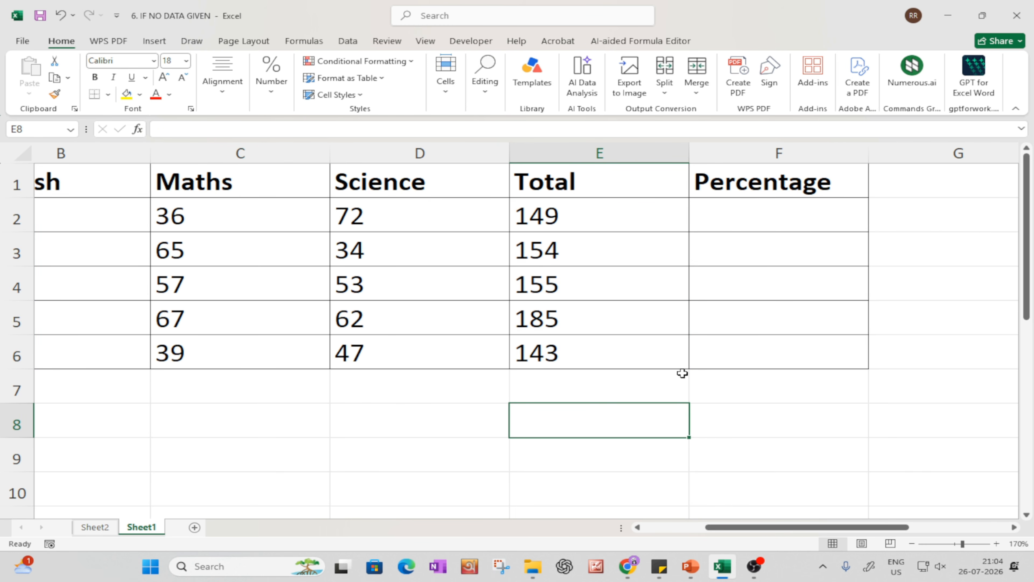
left_click(716, 221)
type("=")
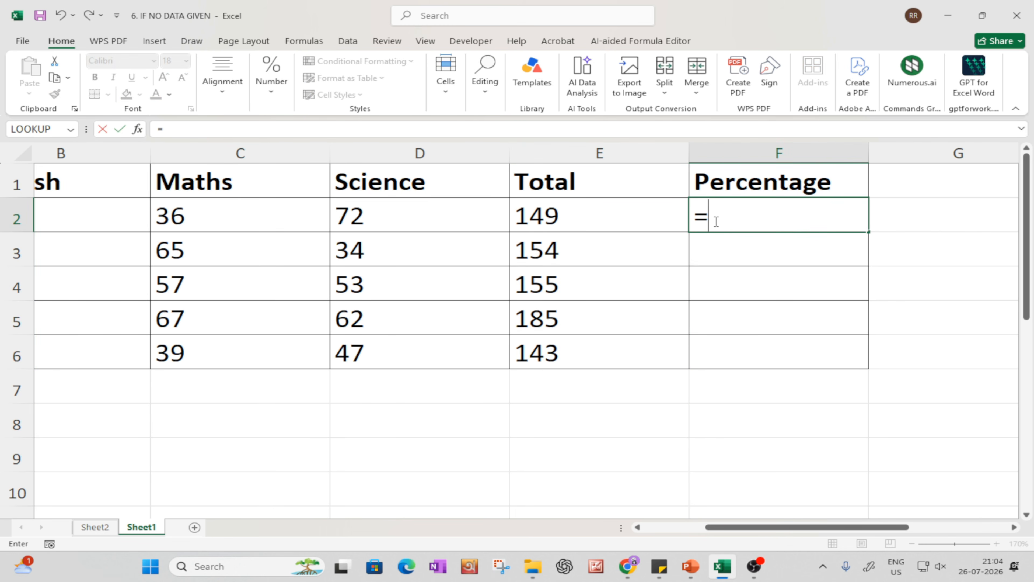
type("(")
left_click(593, 219)
type("/")
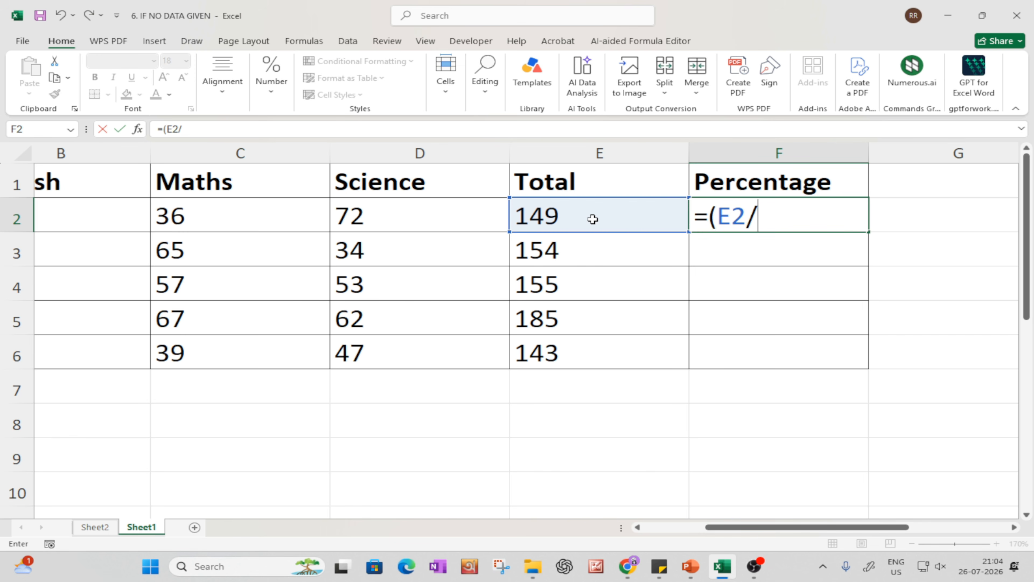
type("300")
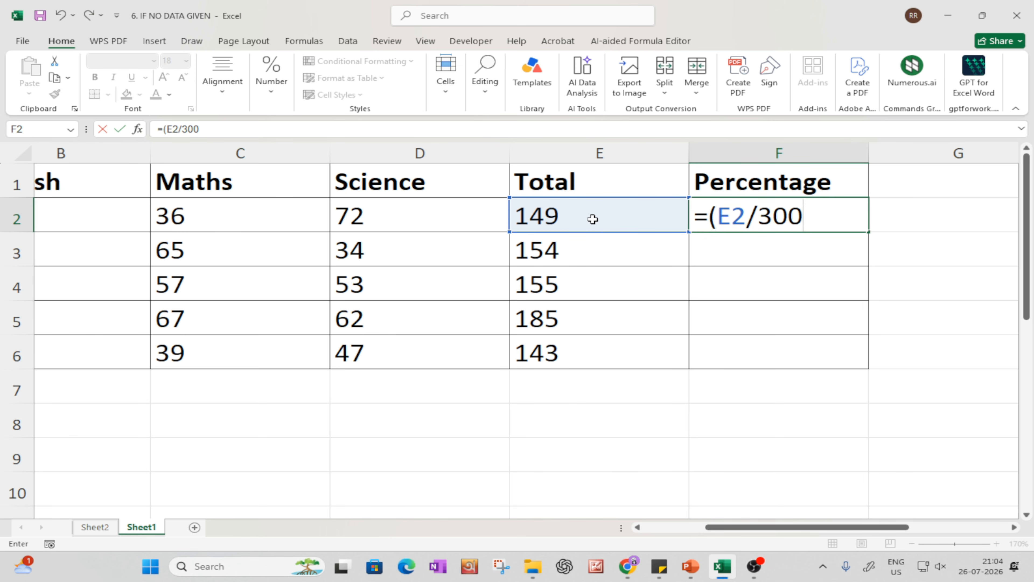
type(")*100")
key("Return")
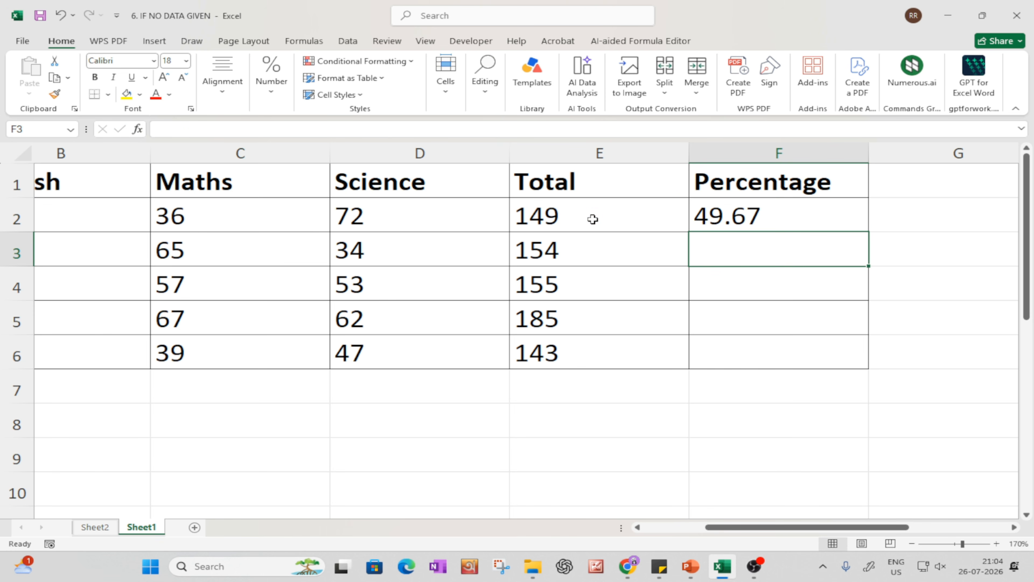
left_click(828, 229)
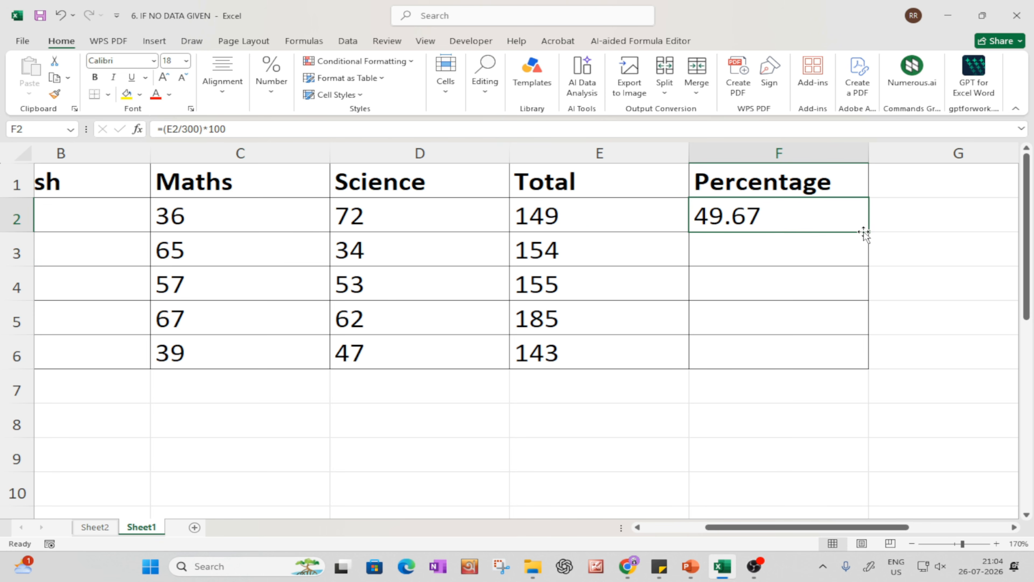
left_click_drag(869, 234, 838, 358)
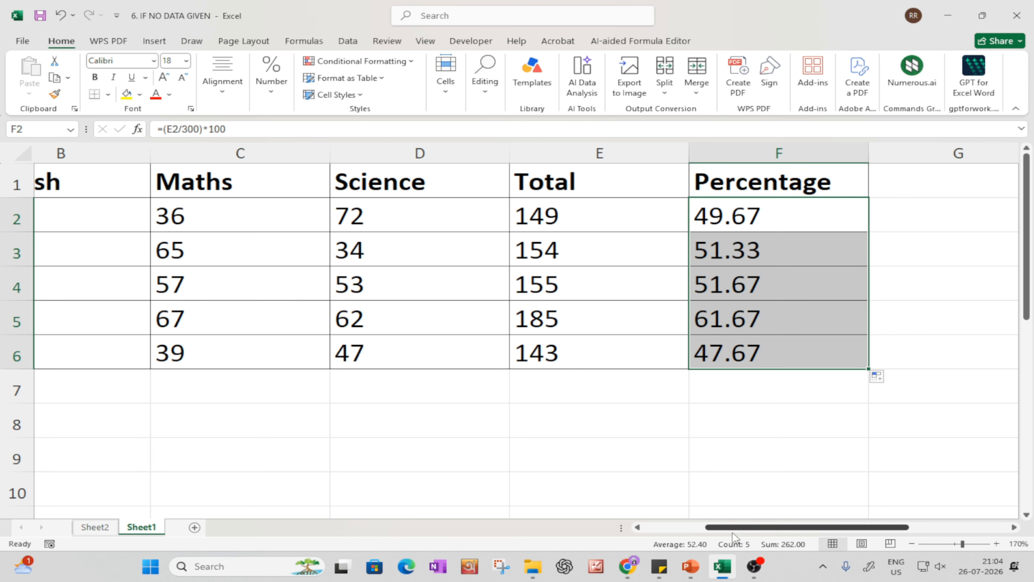
- Switch to the PowerPoint slide to check the column chart task under Spreadsheet Operations, and return to the Excel workbook
left_click(685, 578)
left_click(762, 501)
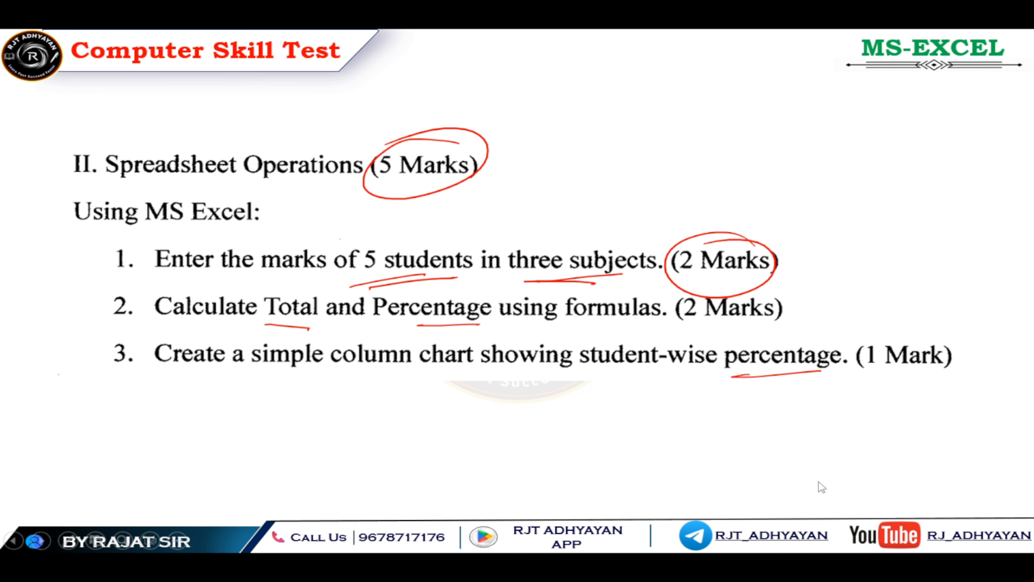
key("alt+Tab")
- Insert a 2-D clustered column chart from the Student names in A1:A6 and the Percentage values in F1:F6
left_click_drag(772, 528, 684, 527)
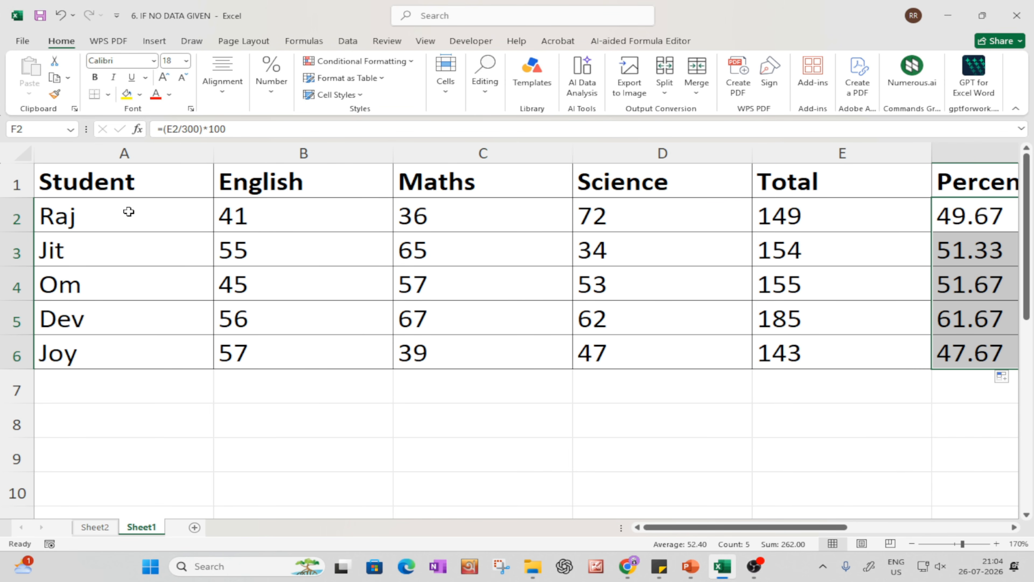
left_click_drag(111, 185, 122, 353)
left_click_drag(982, 179, 967, 361)
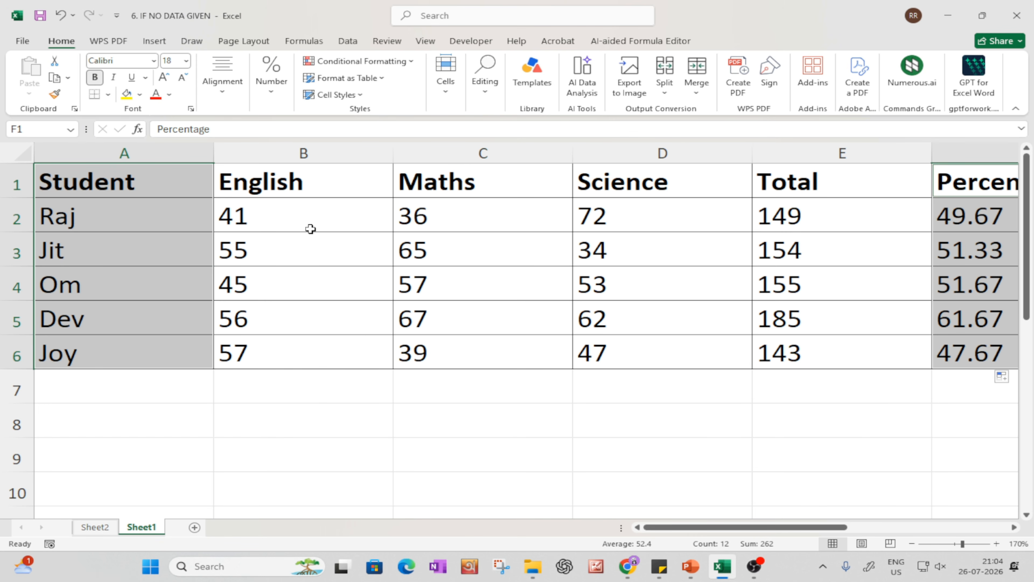
left_click(149, 45)
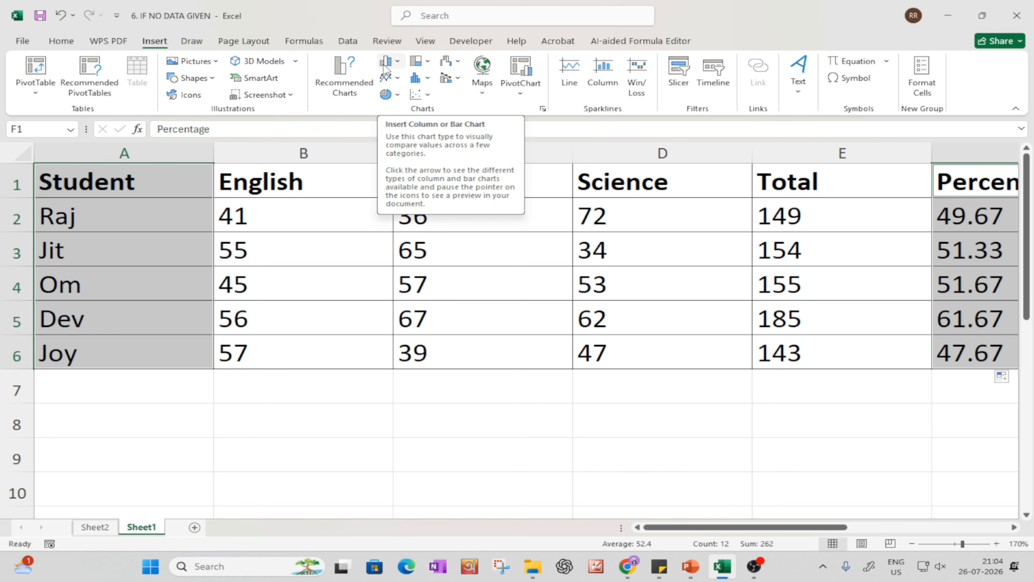
left_click(400, 64)
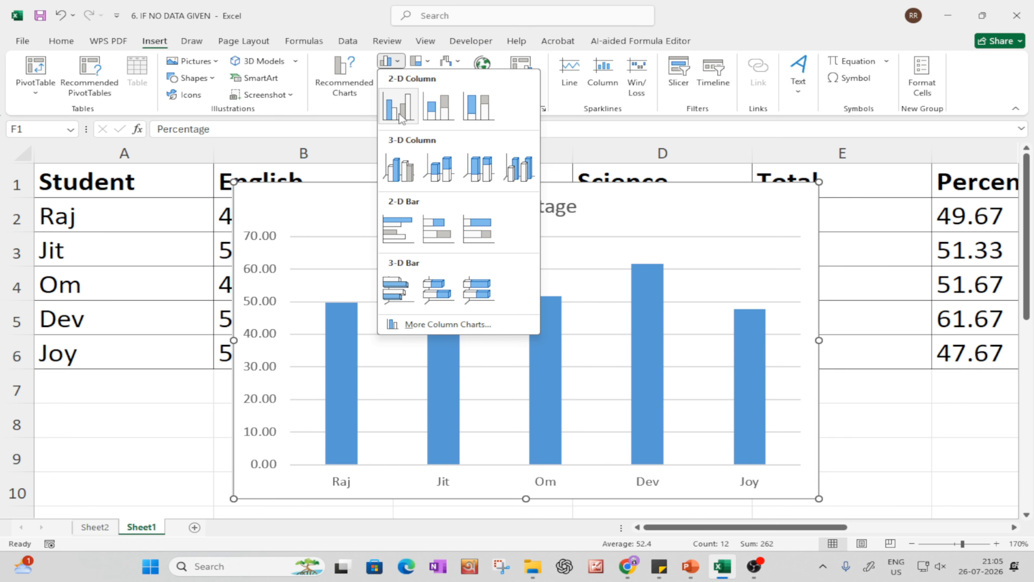
left_click(399, 110)
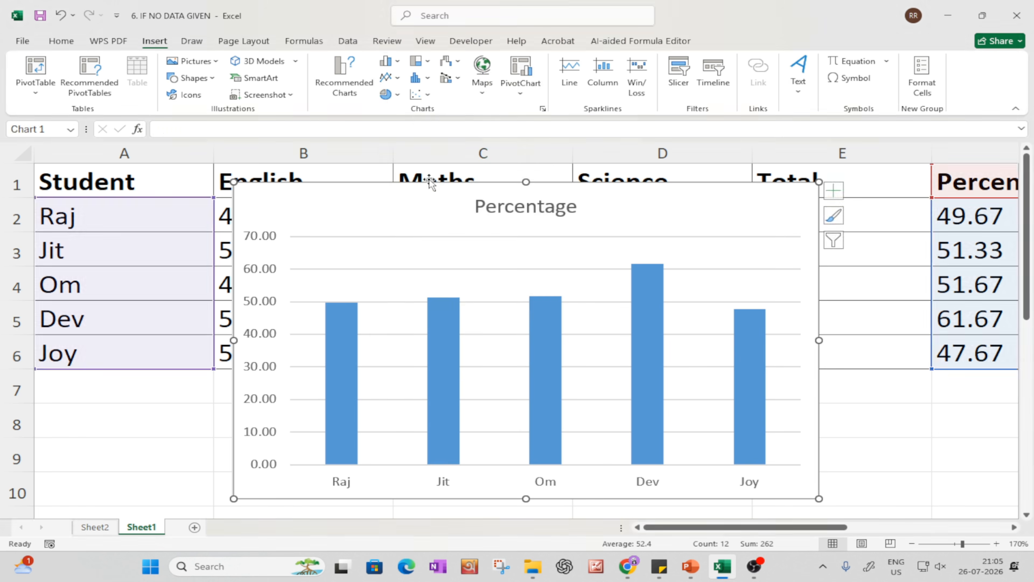
scroll(692, 301, "down", 2)
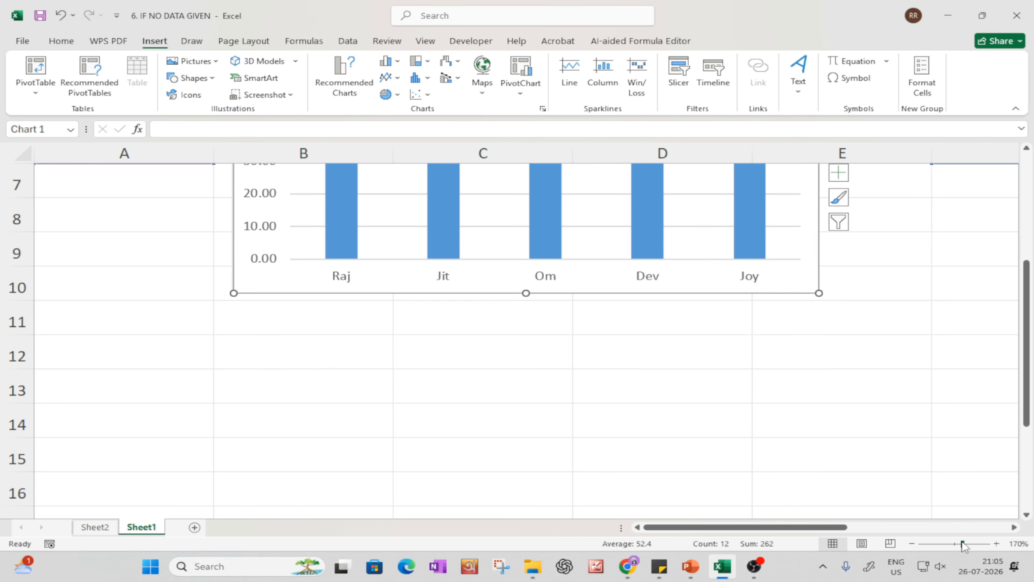
- Move the Percentage column chart below the marks table, starting at row 7 across columns A to E, and deselect it
left_click_drag(961, 547, 958, 546)
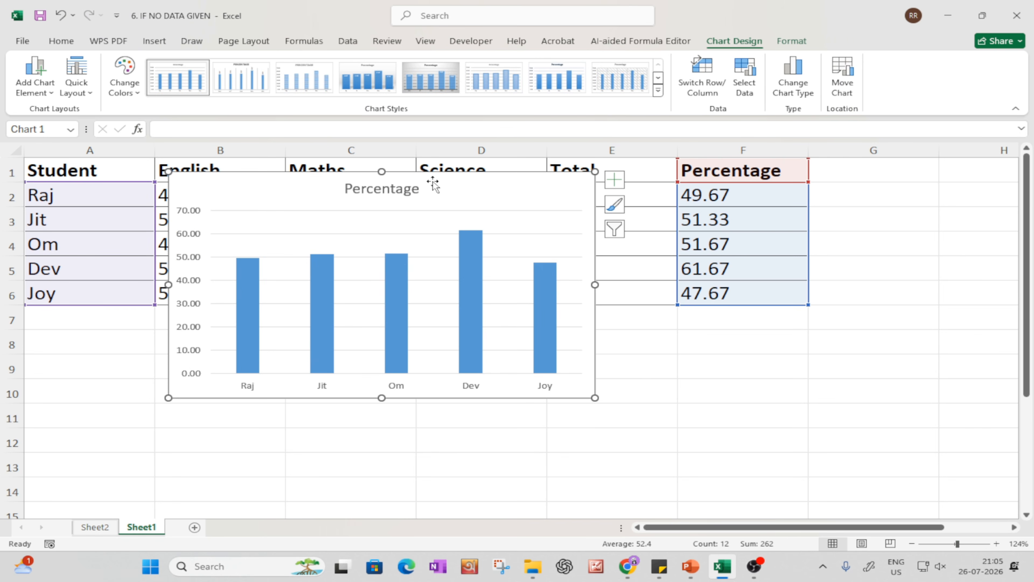
left_click_drag(436, 181, 407, 326)
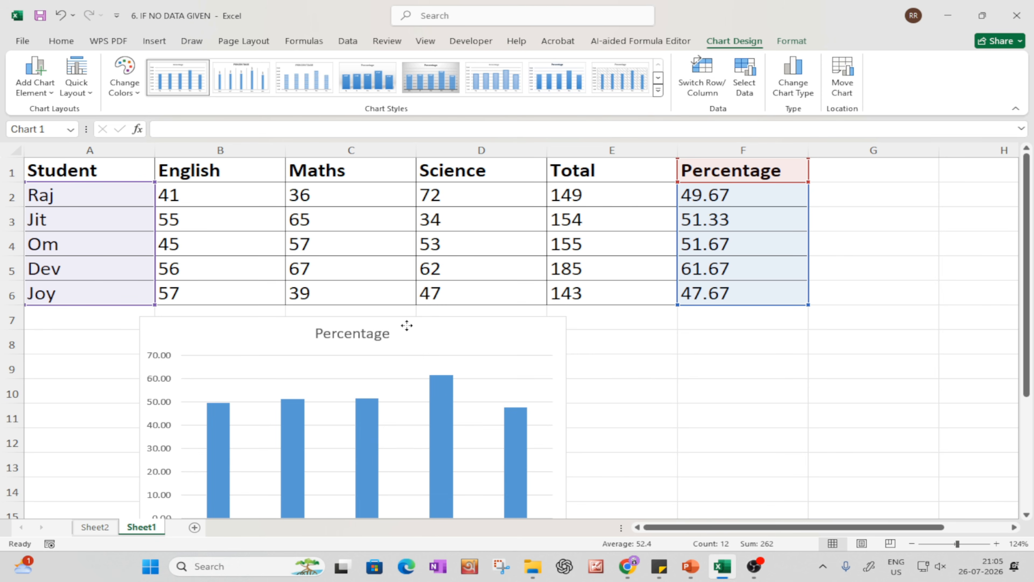
scroll(688, 426, "down", 3)
scroll(709, 421, "up", 2)
left_click_drag(427, 263, 411, 261)
left_click(681, 363)
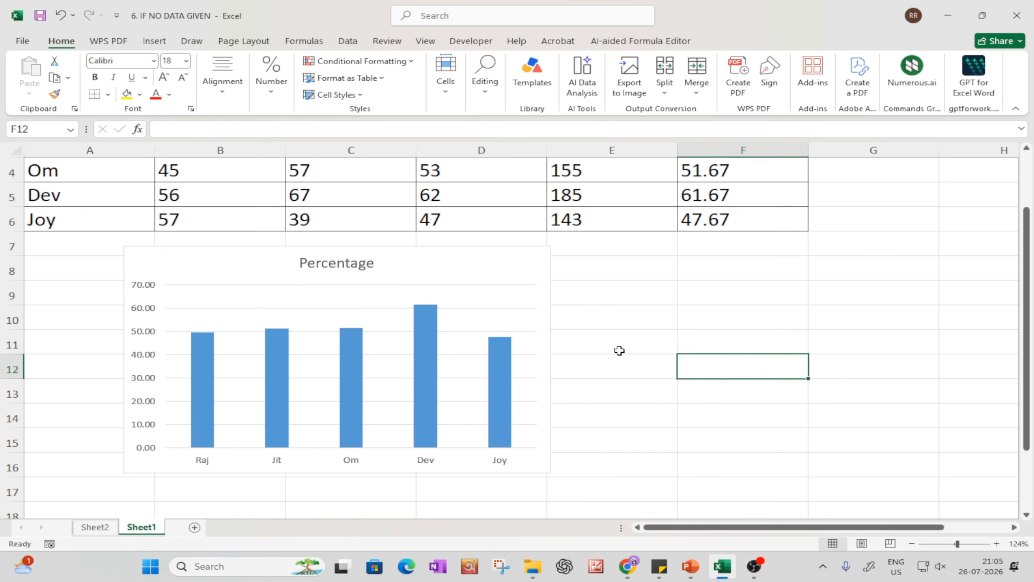
left_click(609, 421)
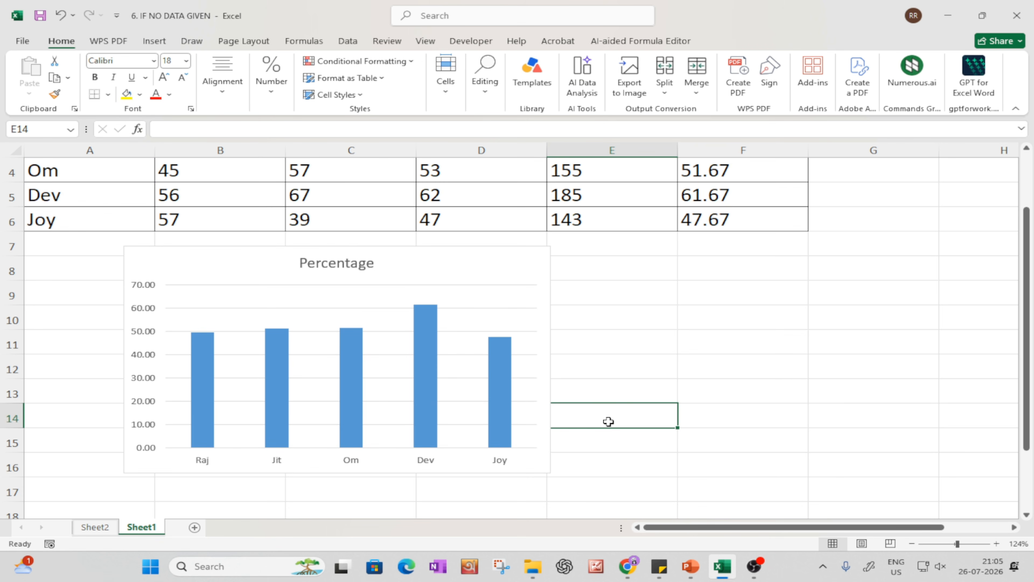
- Examine each student's column in the Percentage chart against the Percentage values in the marks table
scroll(708, 391, "up", 1)
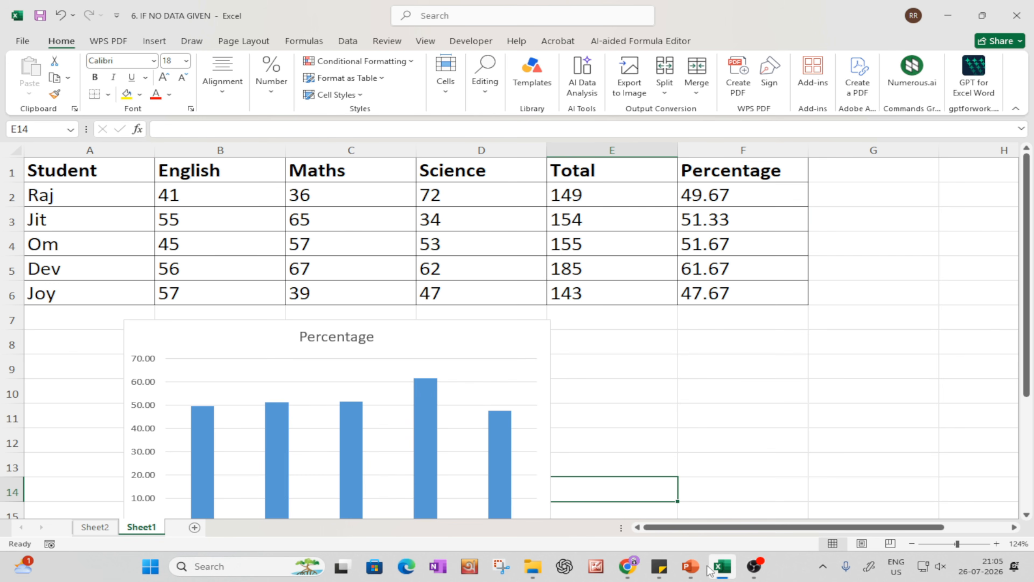
scroll(625, 418, "down", 3)
scroll(630, 416, "up", 1)
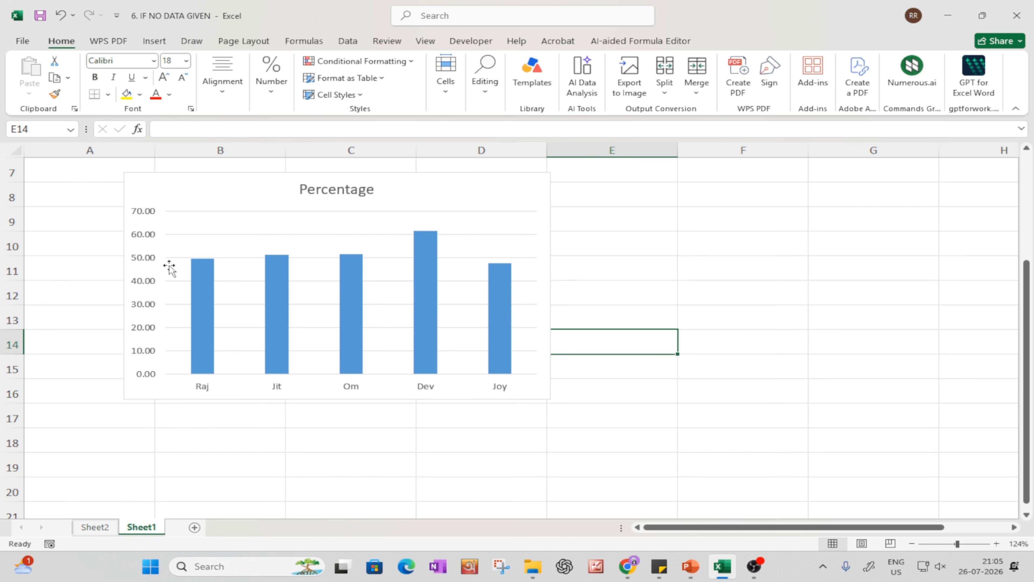
scroll(439, 314, "up", 2)
scroll(652, 242, "down", 1)
scroll(345, 389, "up", 1)
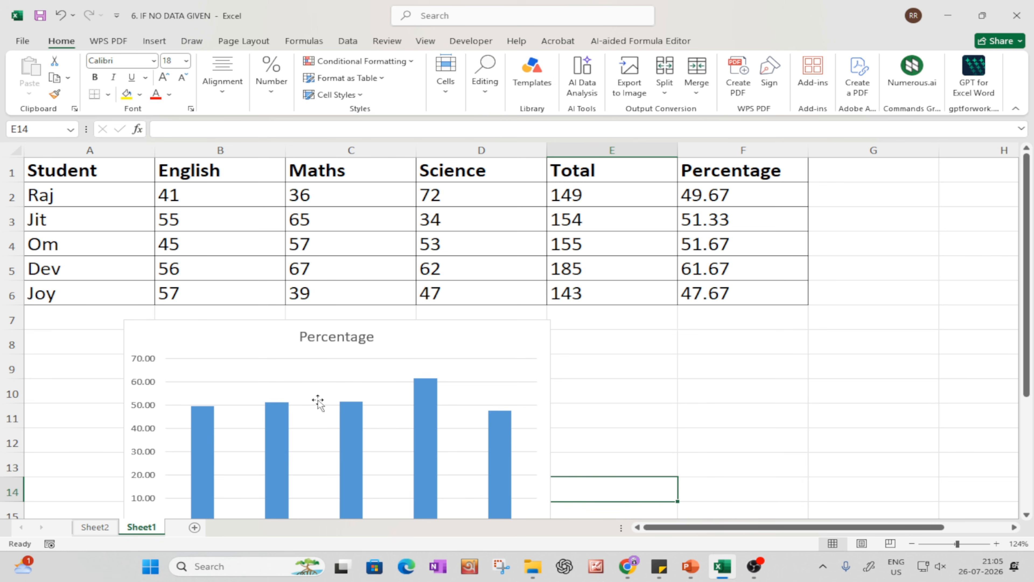
scroll(138, 445, "down", 1)
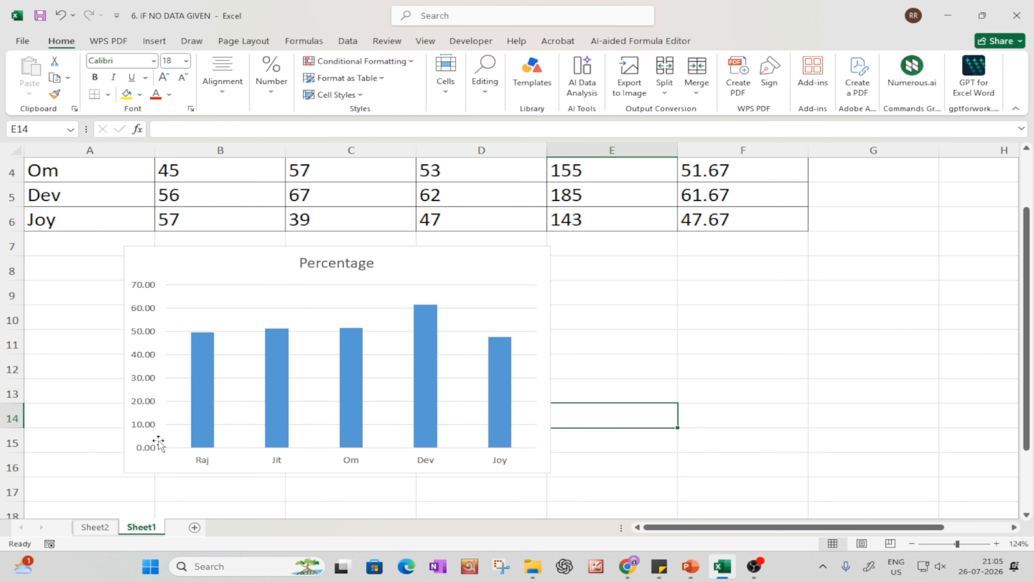
mouse_move(202, 339)
left_click(199, 395)
left_click(205, 399)
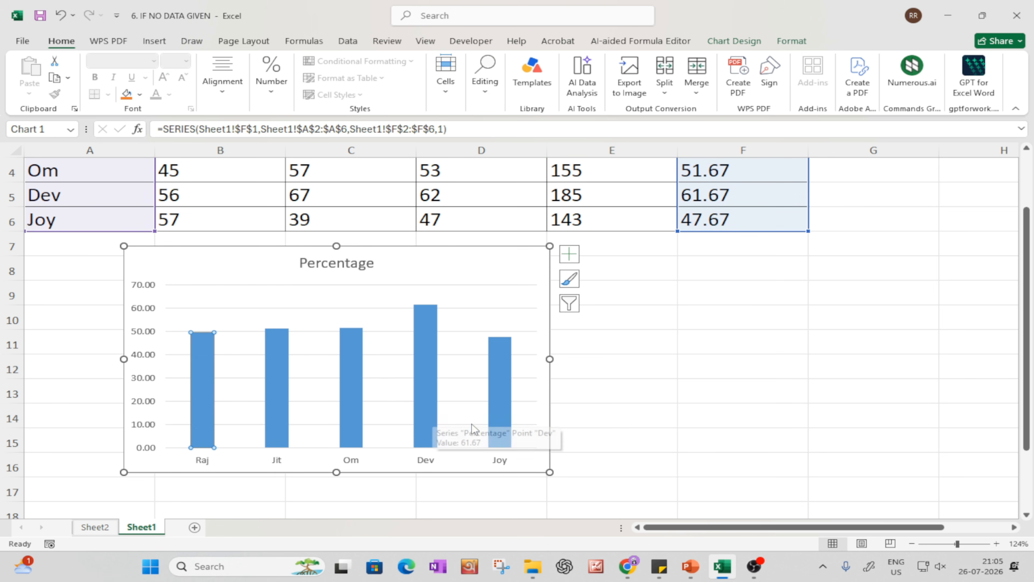
left_click(575, 435)
scroll(577, 436, "up", 1)
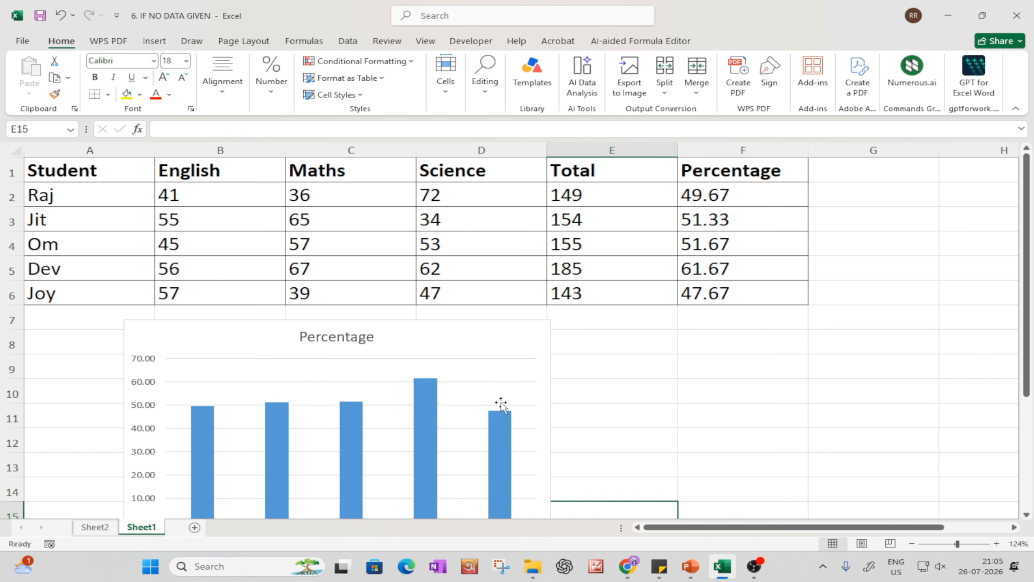
- Switch to the PowerPoint slide show, advance to the Example 1 salary sheet tasks, and move on to the following slide
mouse_move(692, 568)
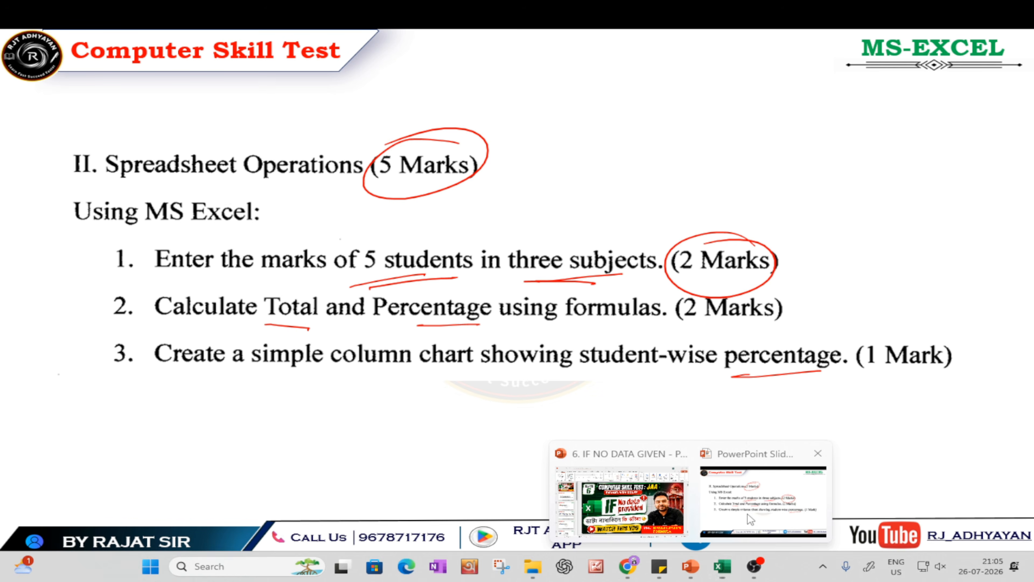
left_click(764, 501)
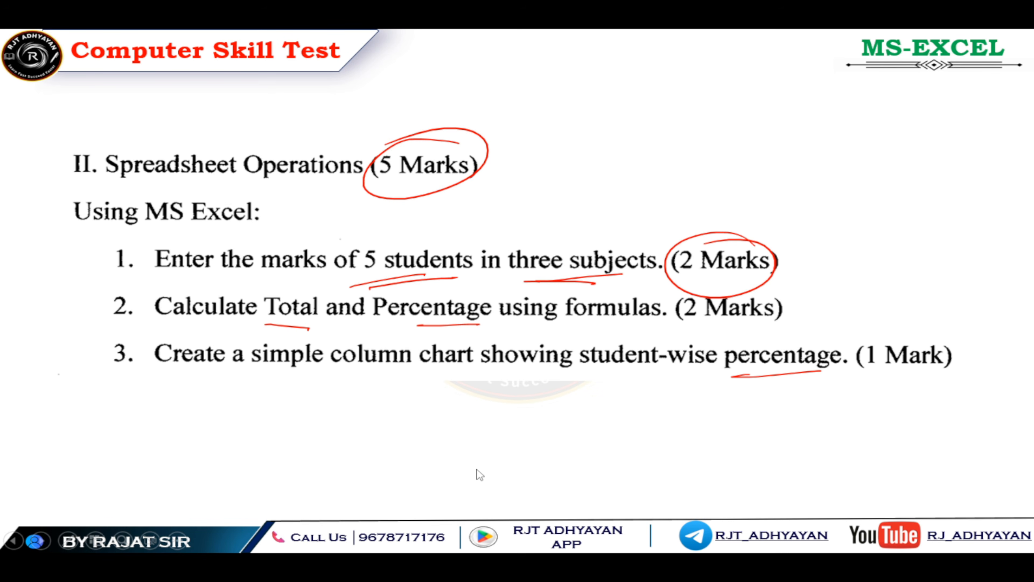
key("Right")
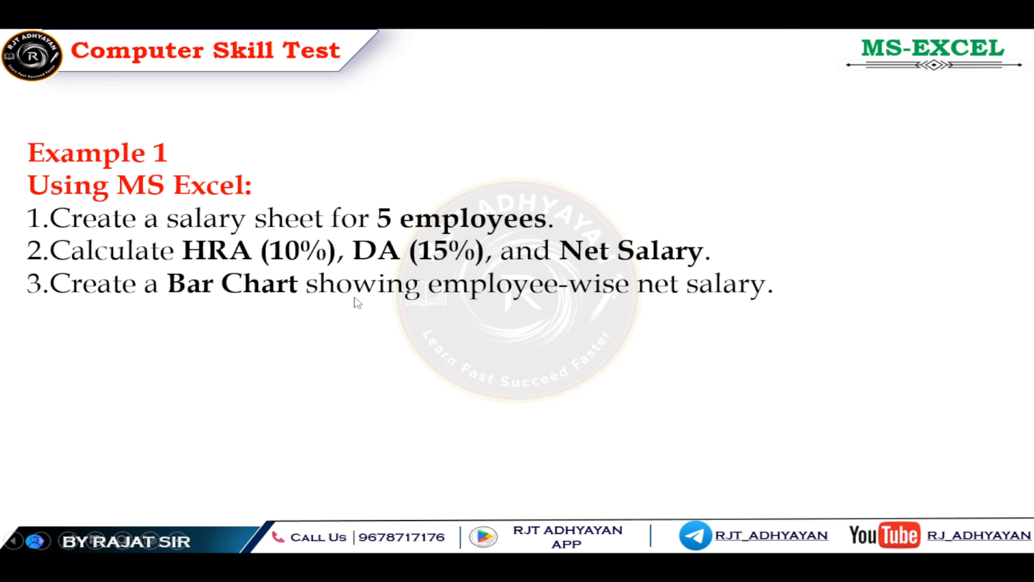
key("Right")
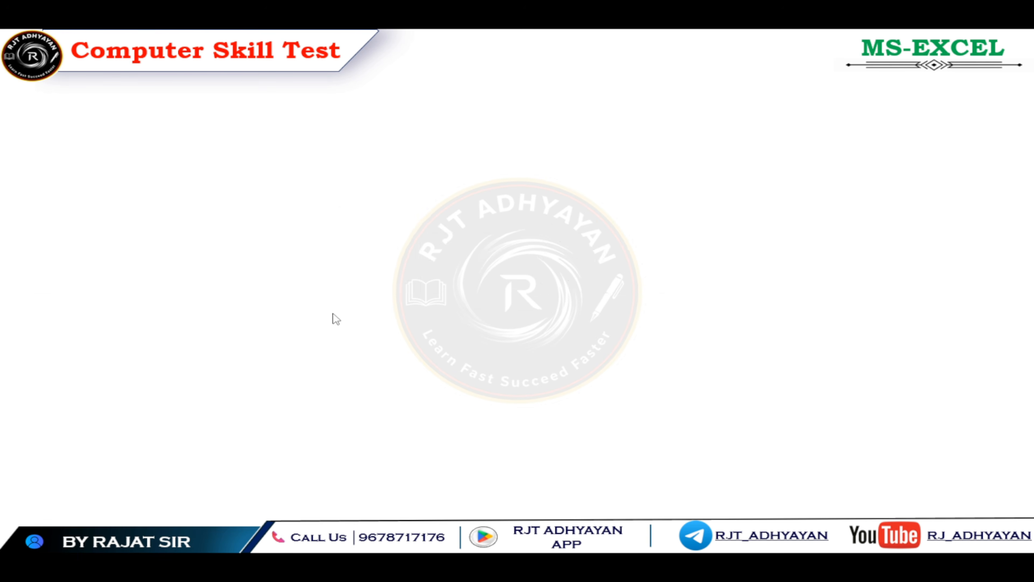